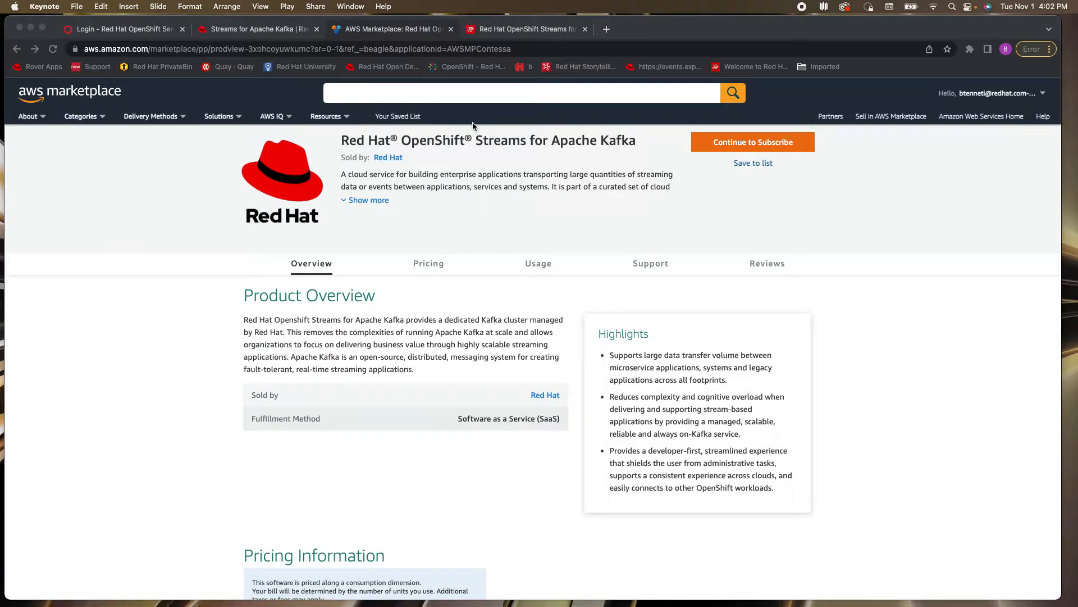
# Check the Getting started page for OpenShift Streams for Apache Kafka, and go to the Kafka Instances page in the Red Hat console
pyautogui.click(537, 29)
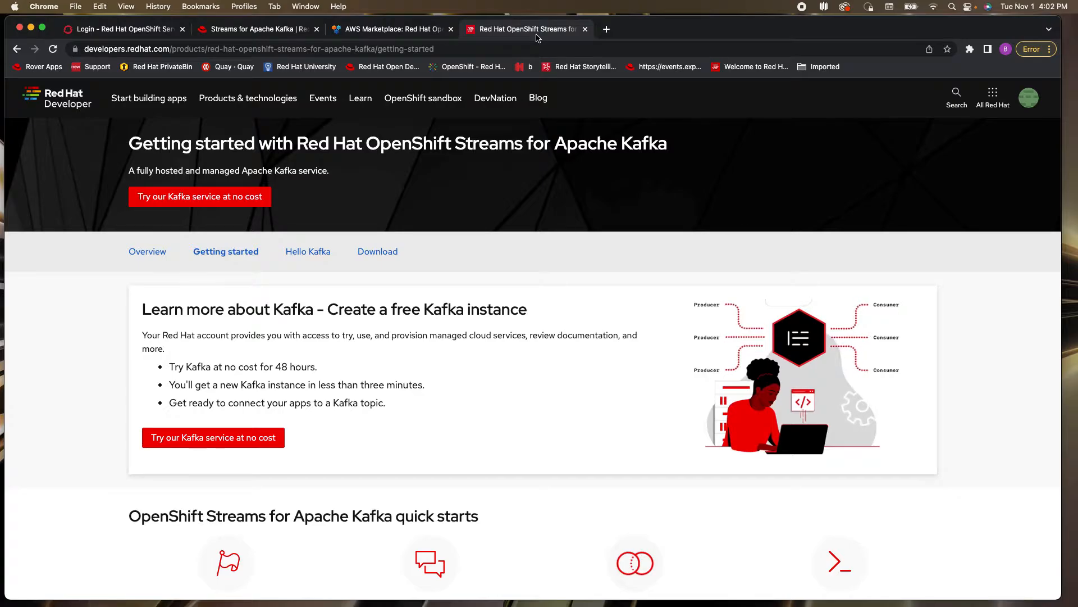
pyautogui.click(262, 31)
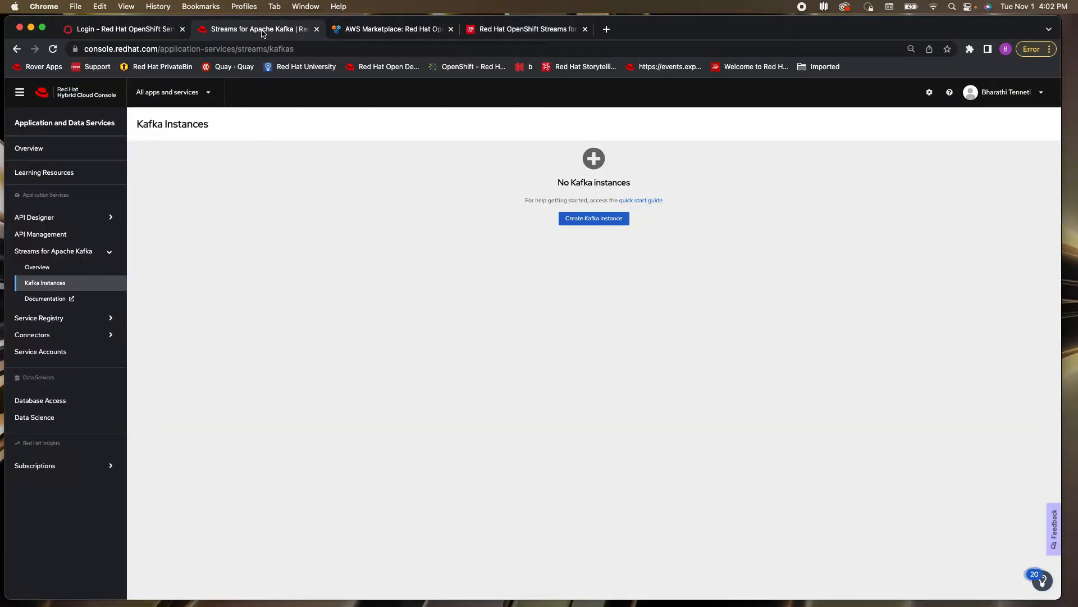
pyautogui.click(92, 49)
pyautogui.moveTo(89, 49); pyautogui.dragTo(90, 49)
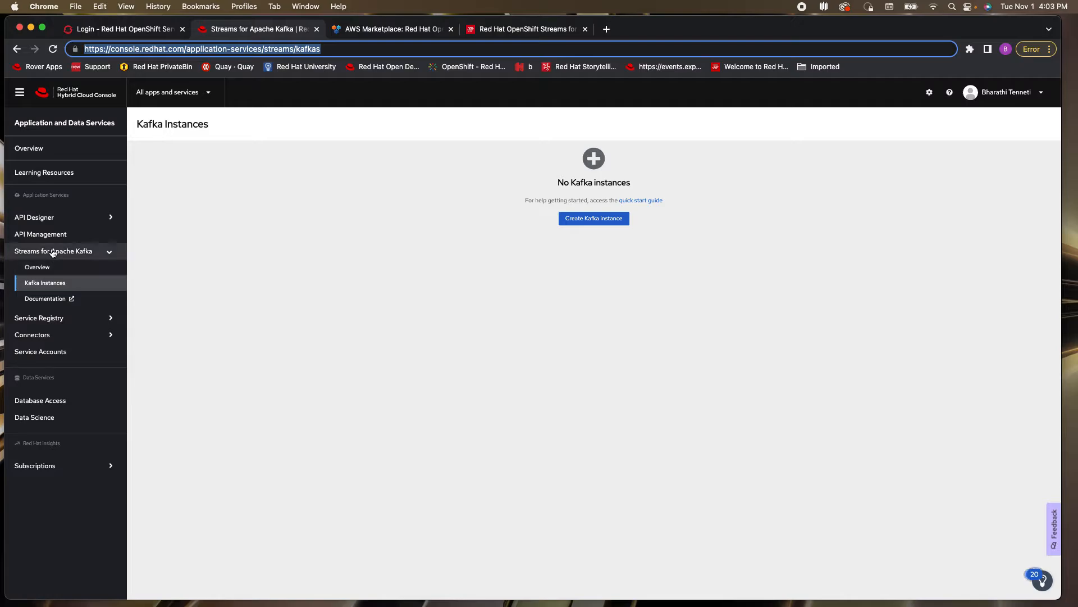
pyautogui.click(55, 290)
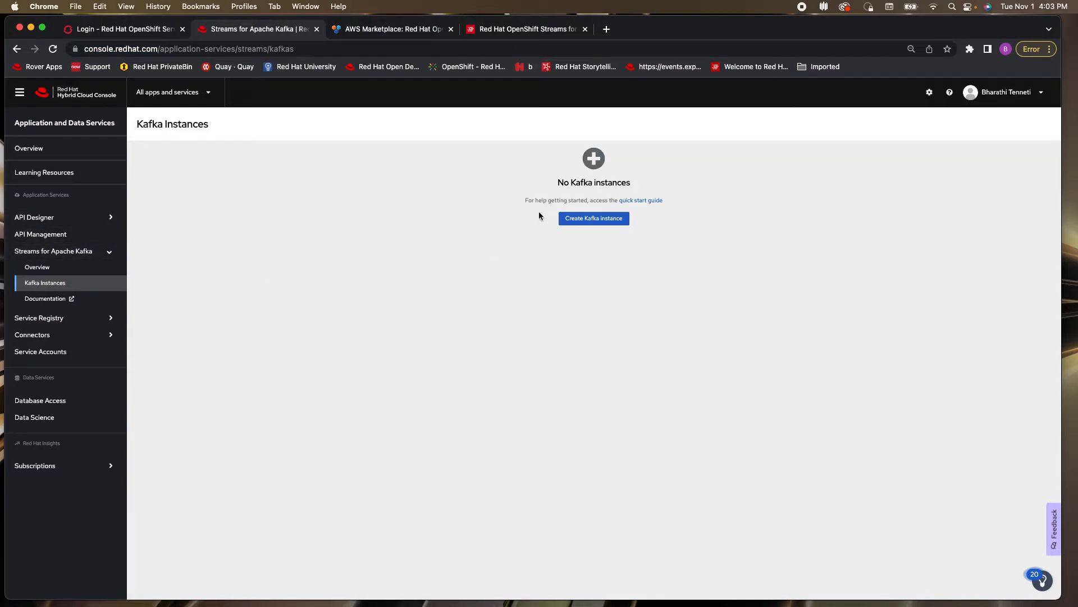
# Create a Kafka instance named mykafka on Amazon Web Services in the US East, N. Virginia region
pyautogui.click(578, 223)
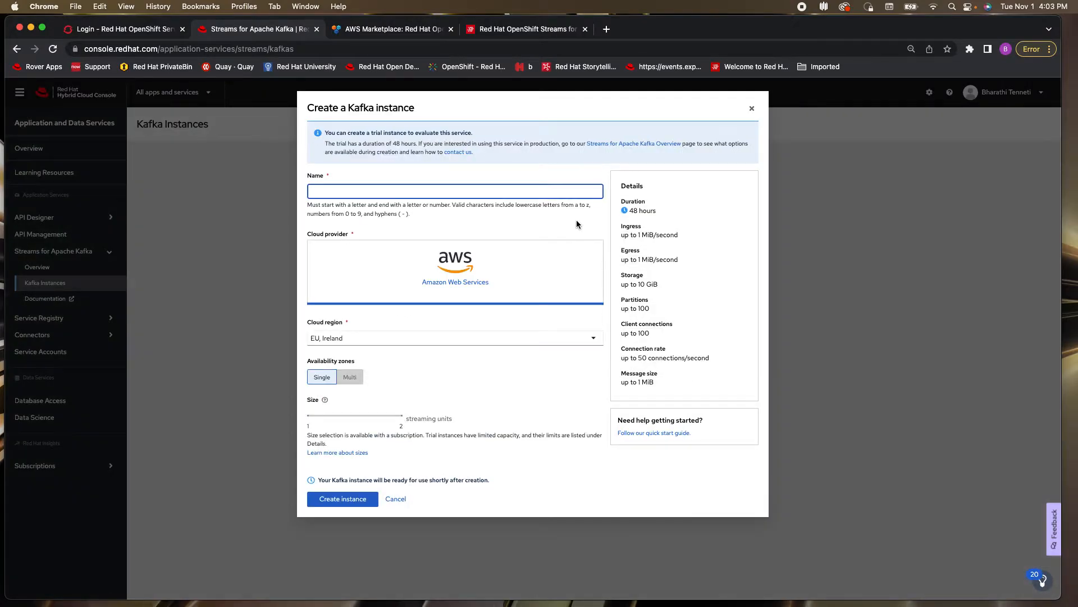
pyautogui.write('mykafka')
pyautogui.click(379, 337)
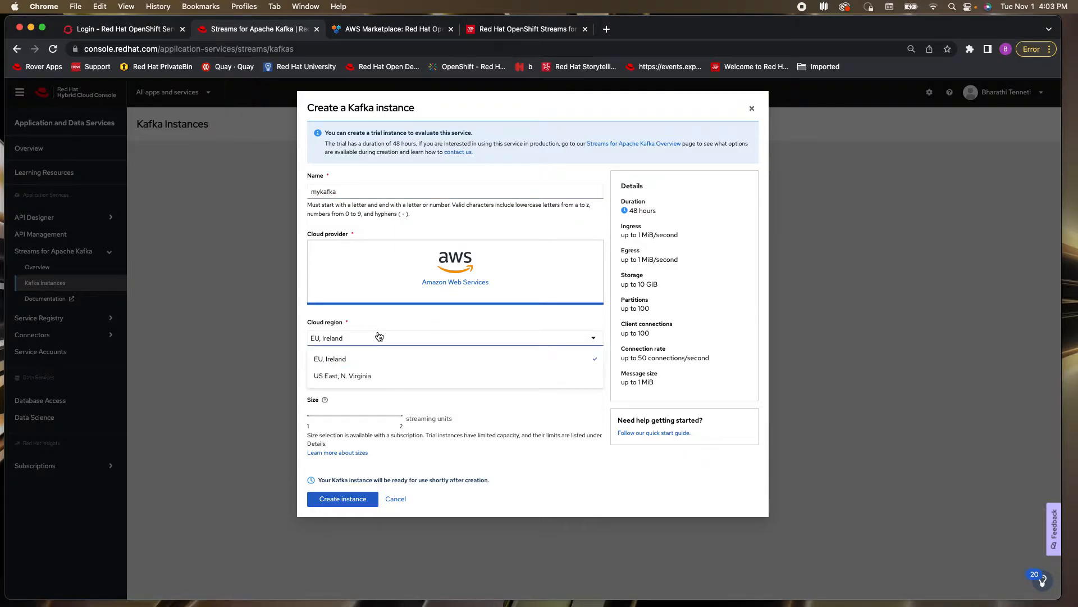
pyautogui.click(360, 374)
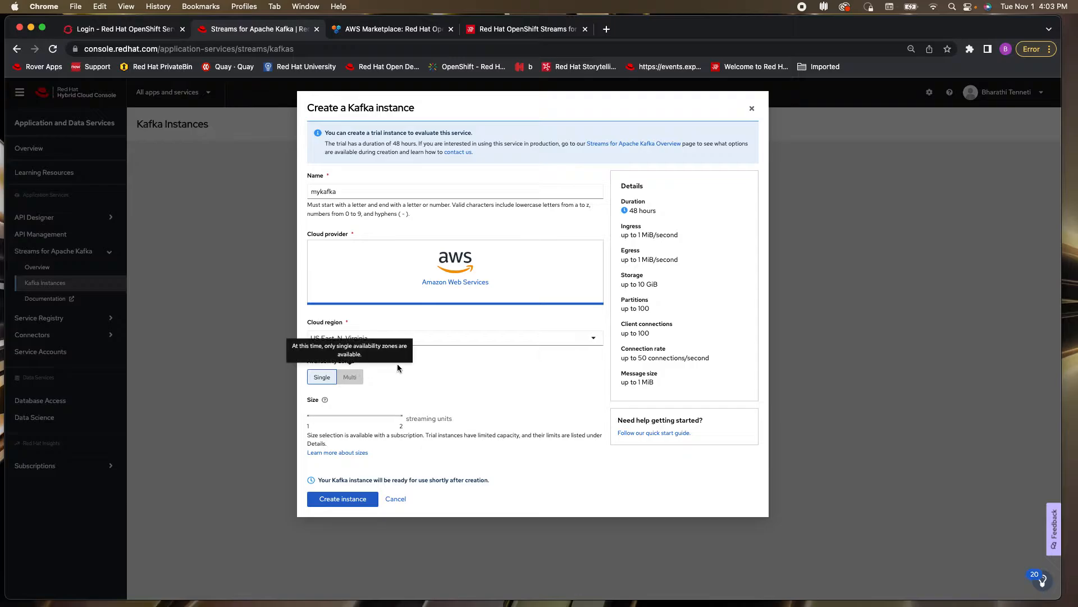
pyautogui.click(341, 499)
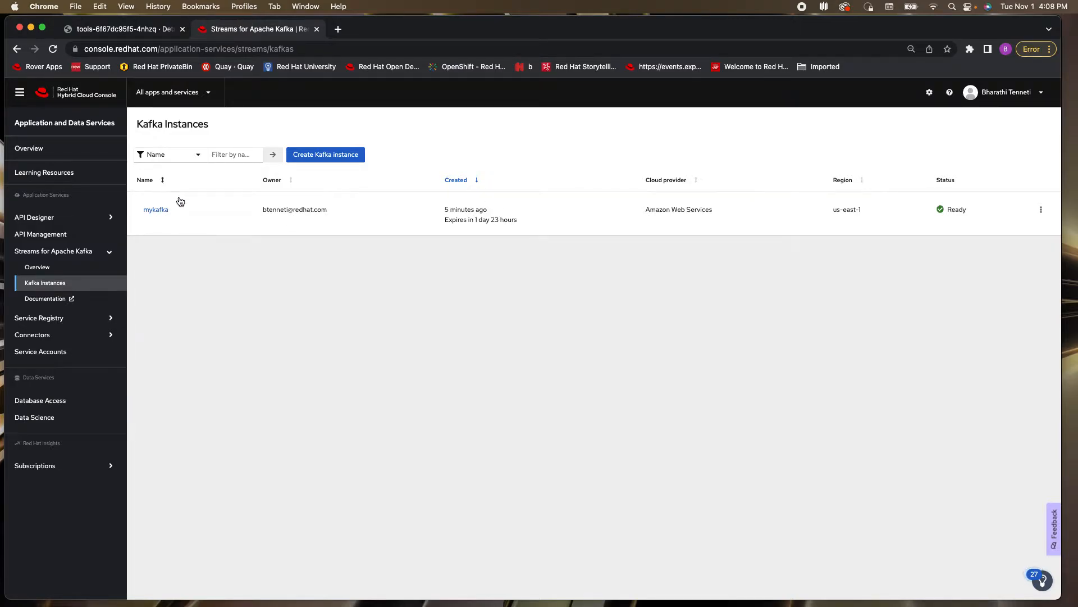
# Create a topic named my-first-topic in the mykafka instance with 1 partition, a week's retention time and unlimited retention size
pyautogui.click(157, 210)
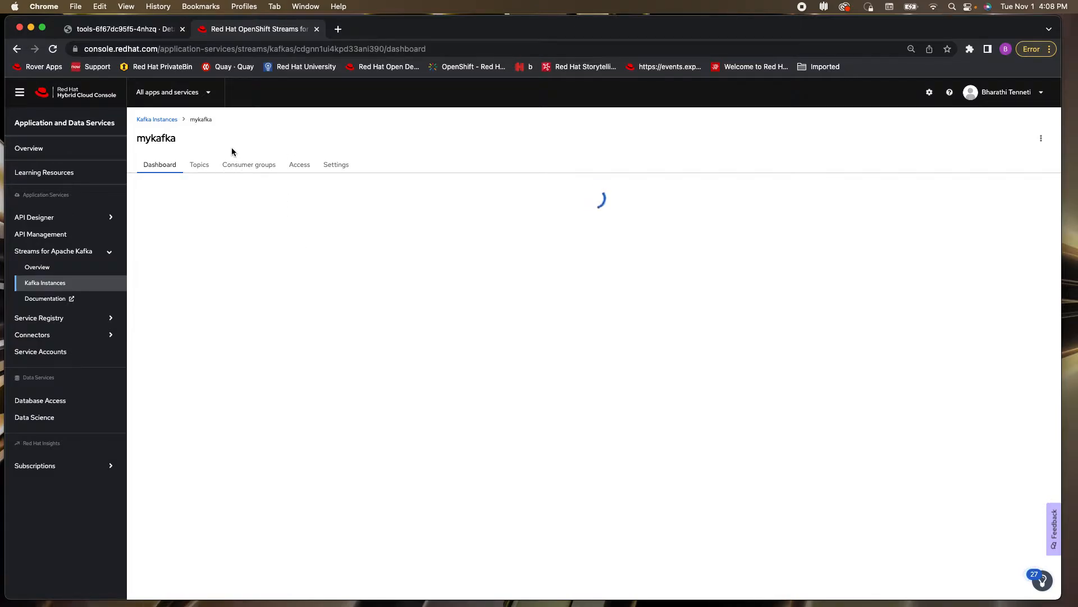
pyautogui.click(201, 165)
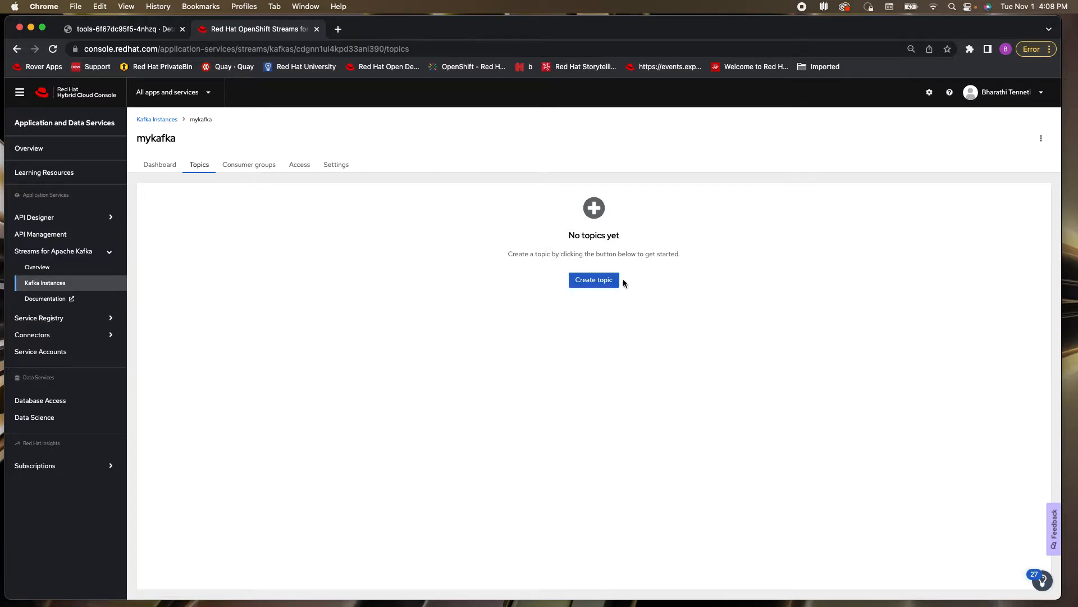
pyautogui.click(605, 283)
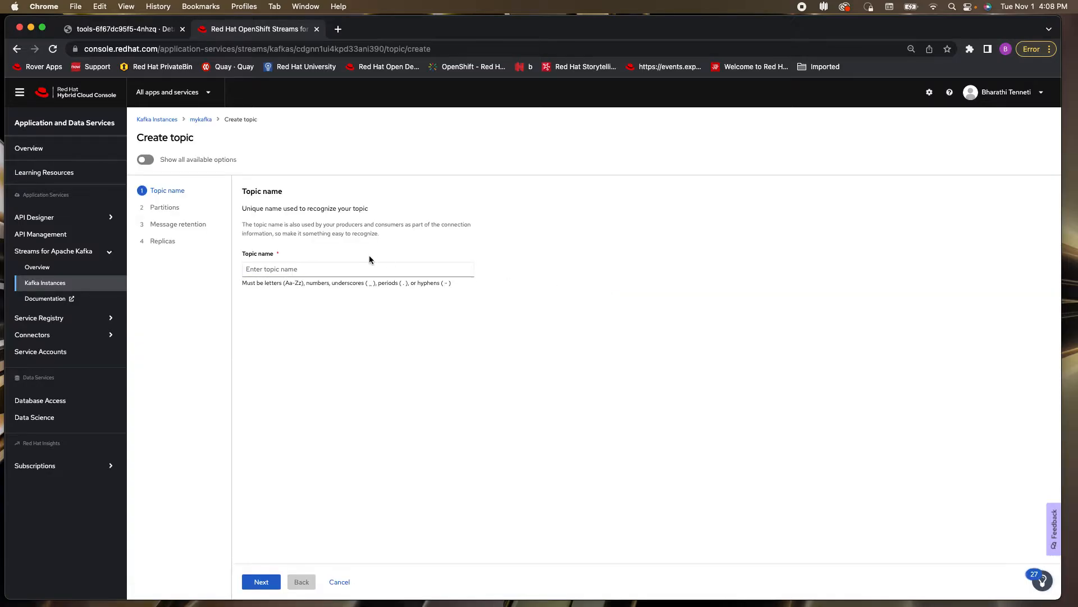
pyautogui.click(327, 269)
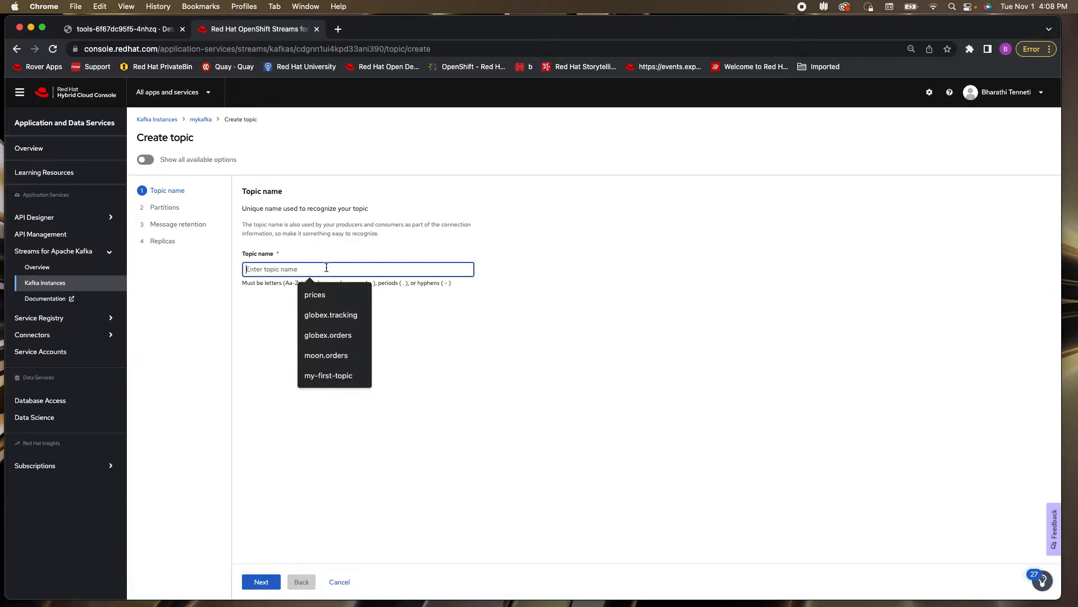
pyautogui.click(328, 376)
pyautogui.click(256, 582)
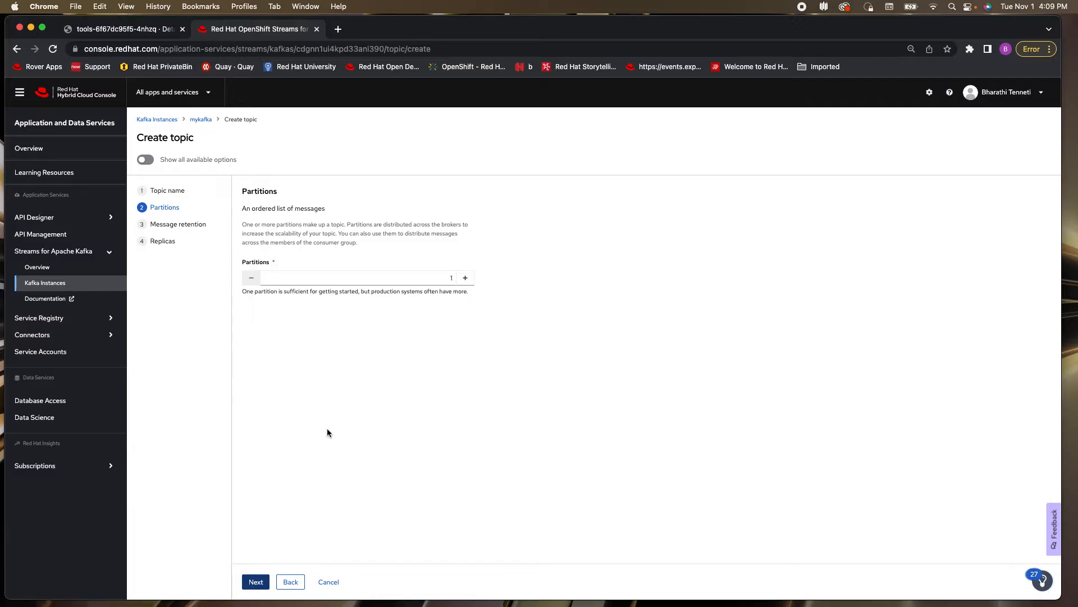
pyautogui.click(253, 585)
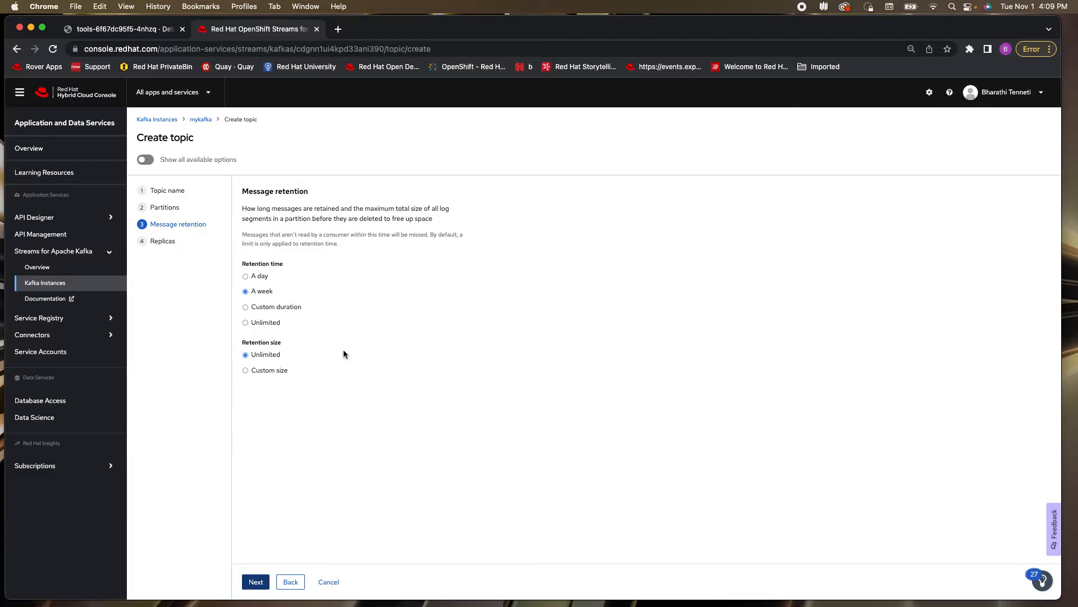
pyautogui.click(257, 582)
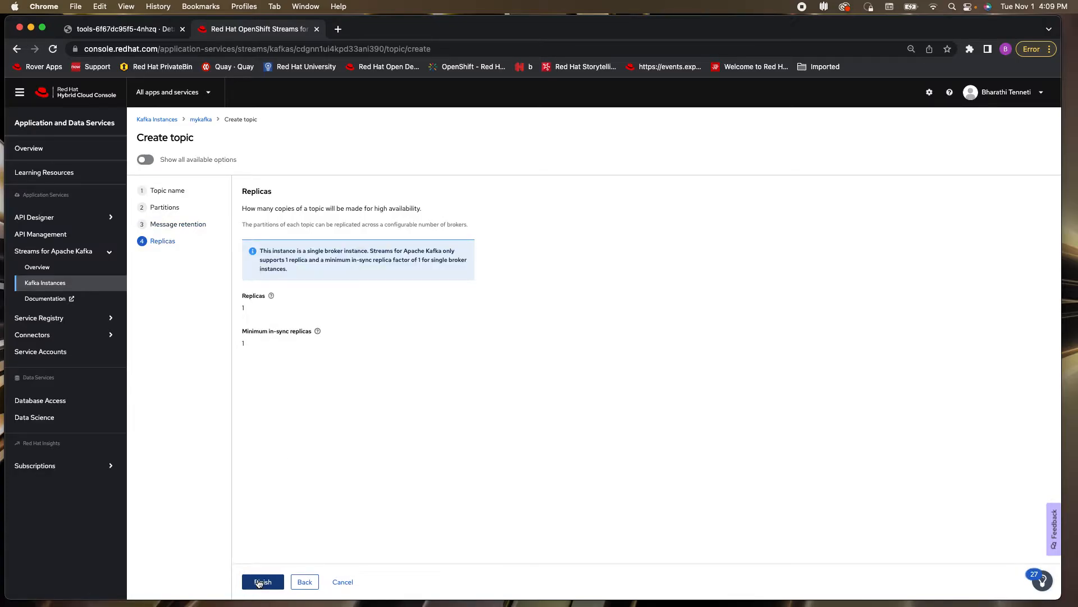
pyautogui.click(260, 582)
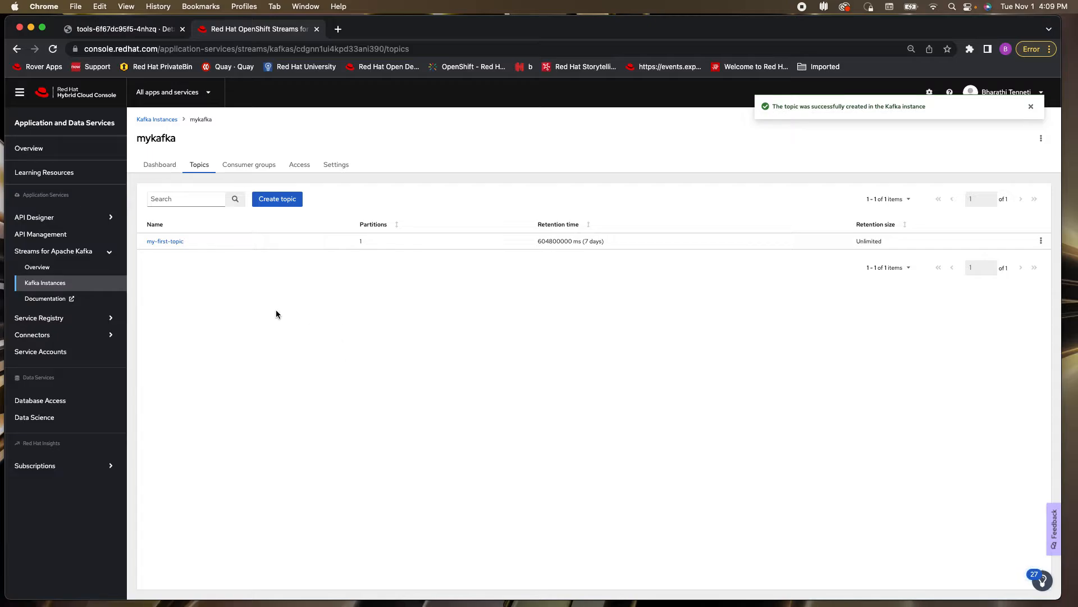
# Create a service account with the short description my-kafka-sa
pyautogui.click(49, 351)
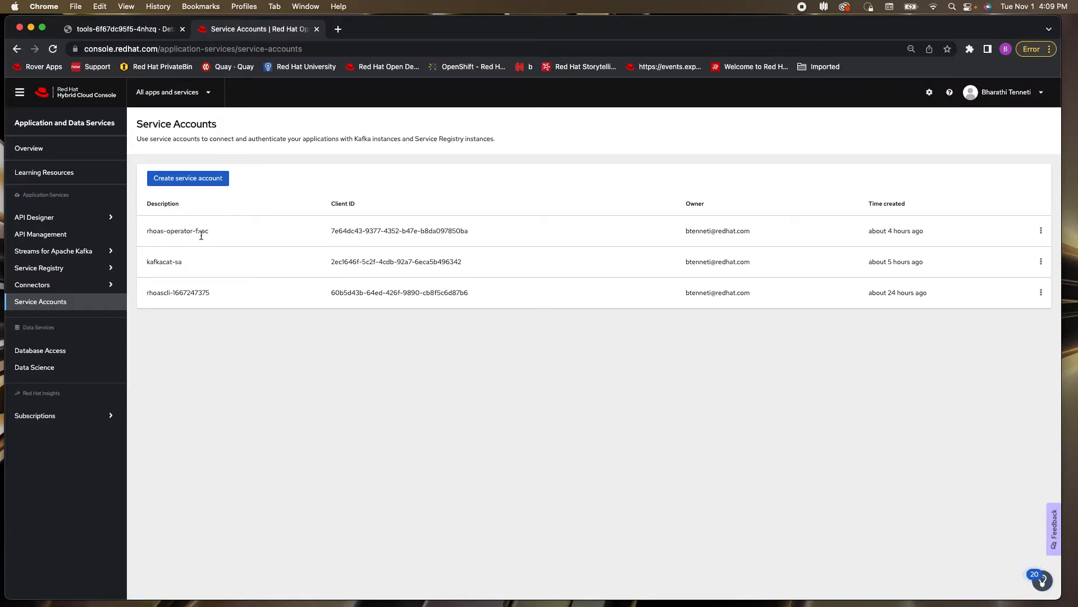
pyautogui.click(207, 182)
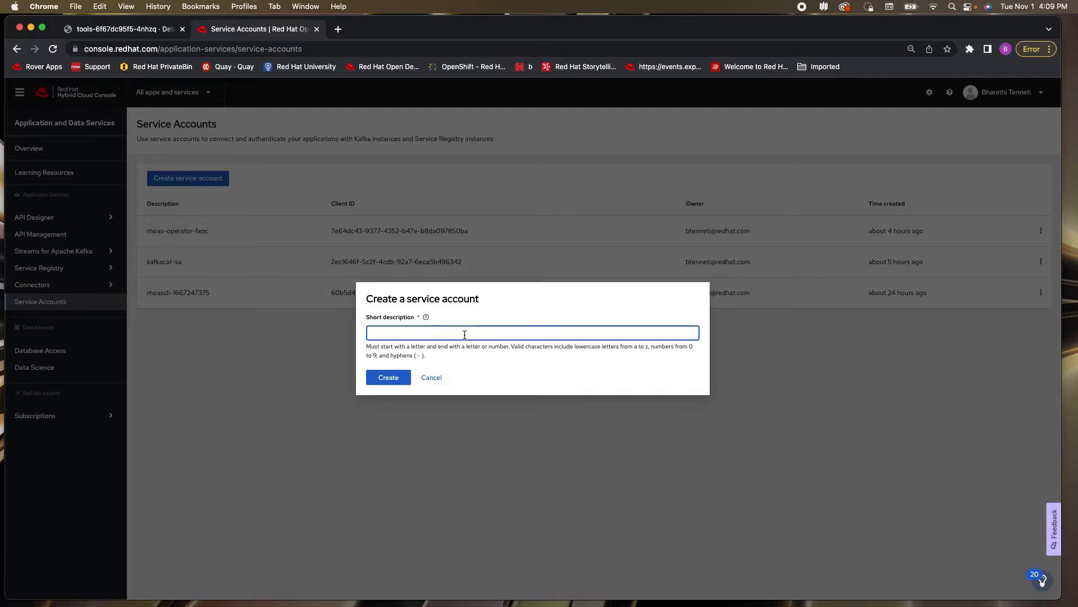
pyautogui.write('my-')
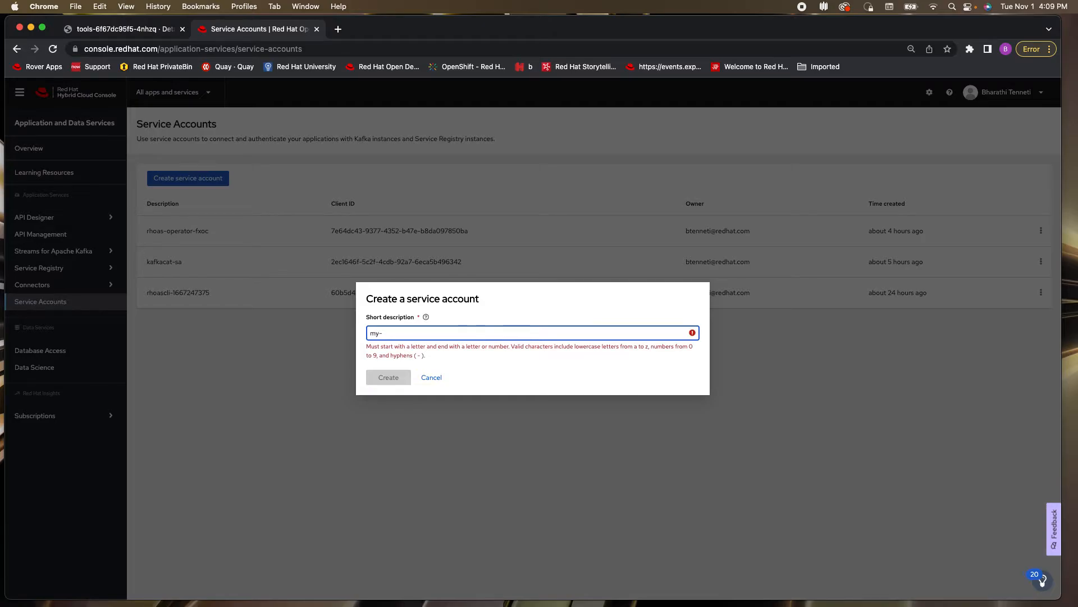
pyautogui.write('kafka-sa')
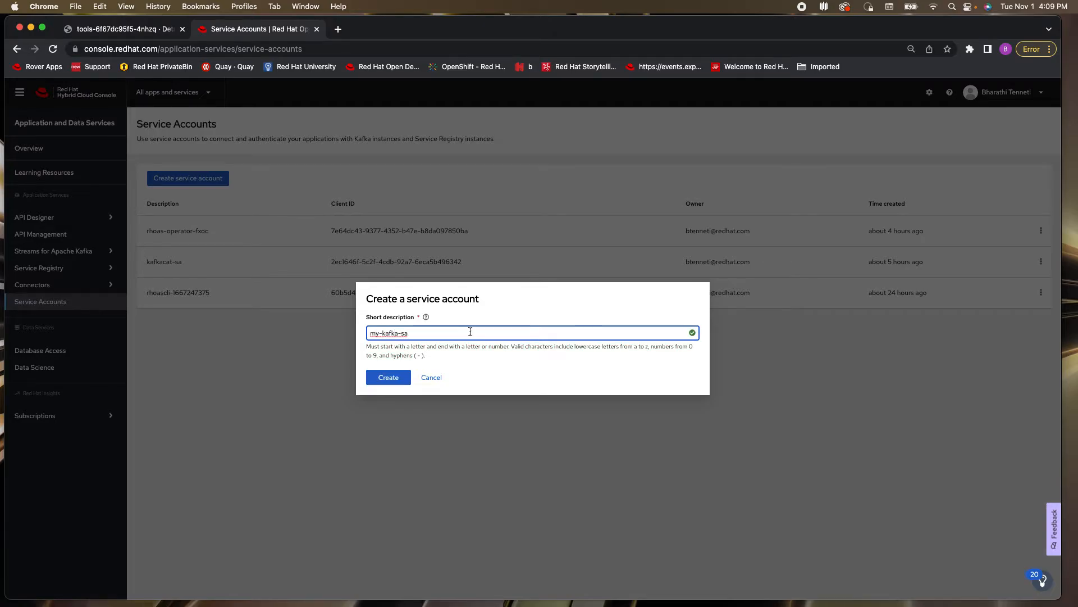
pyautogui.click(390, 377)
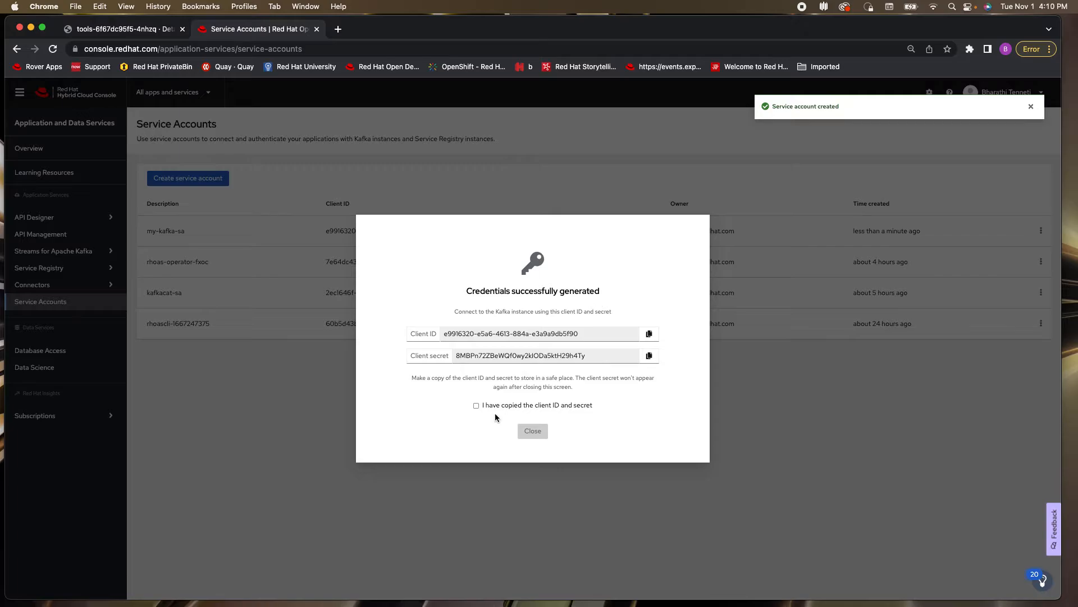
# Copy the new service account's client ID and client secret for safekeeping, acknowledge the copy and close the credentials dialog
pyautogui.click(649, 336)
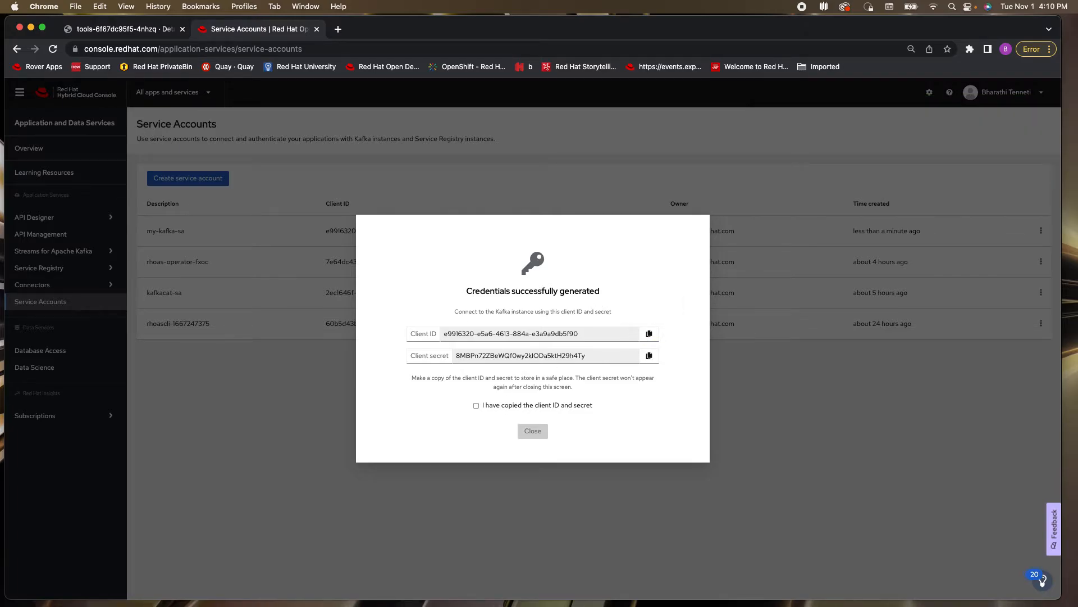
pyautogui.press('super+Tab')
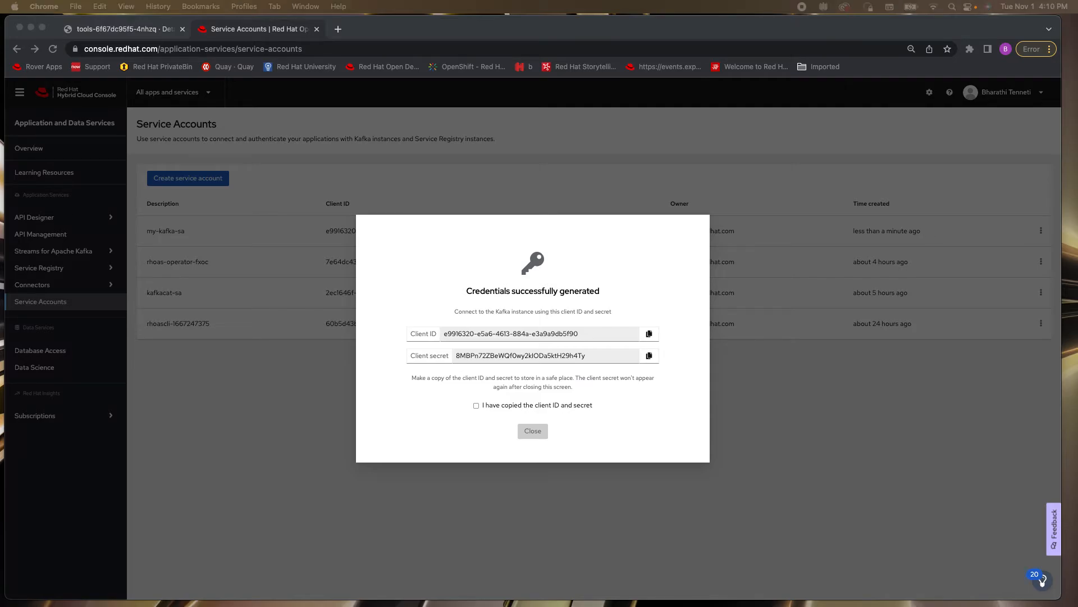
pyautogui.click(648, 357)
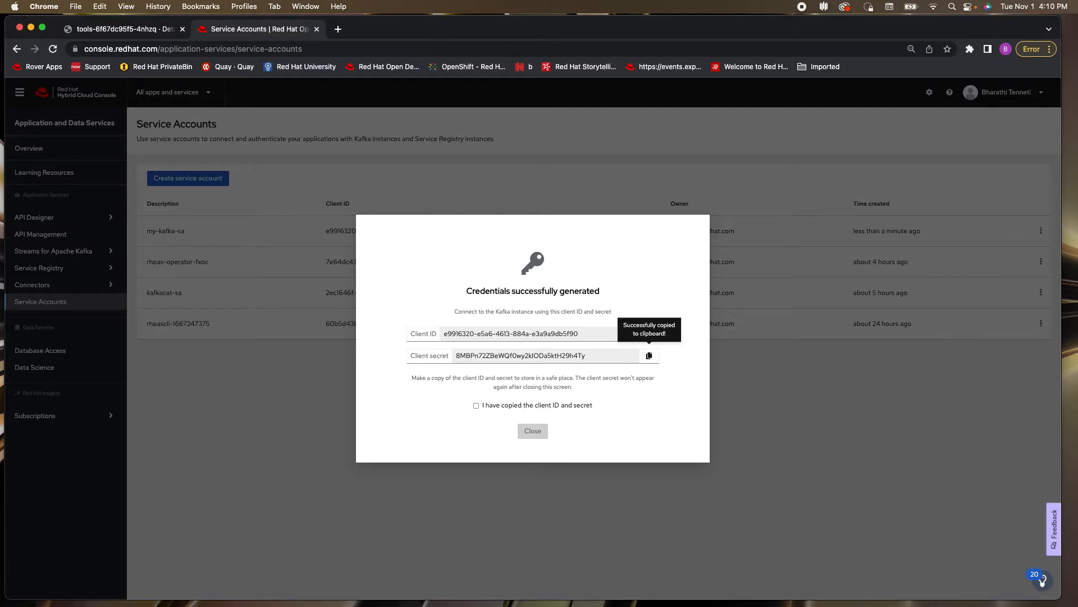
pyautogui.press('super+Tab')
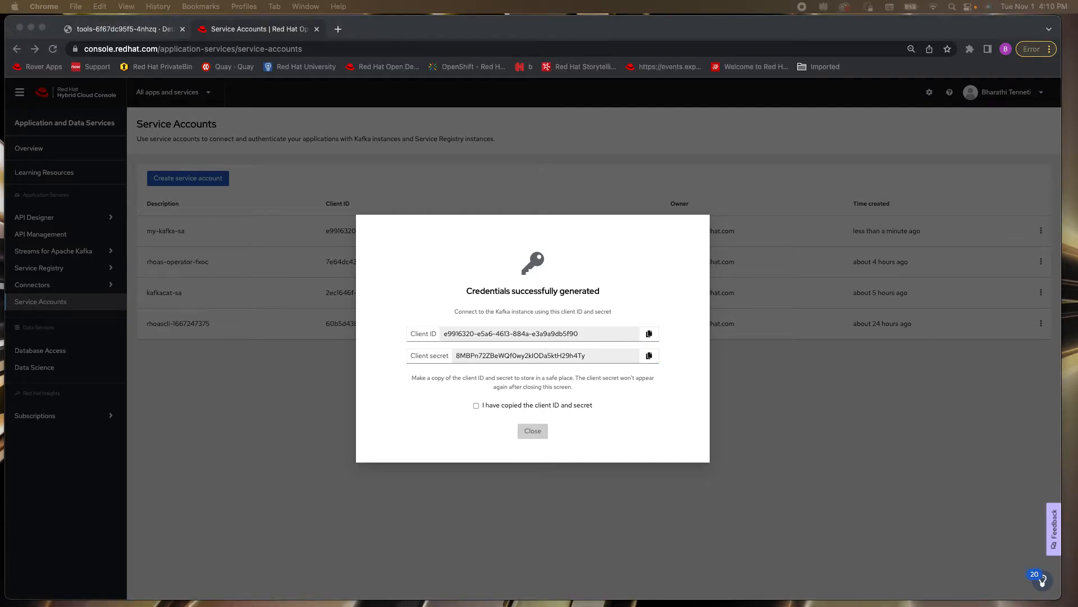
pyautogui.click(476, 409)
pyautogui.click(476, 407)
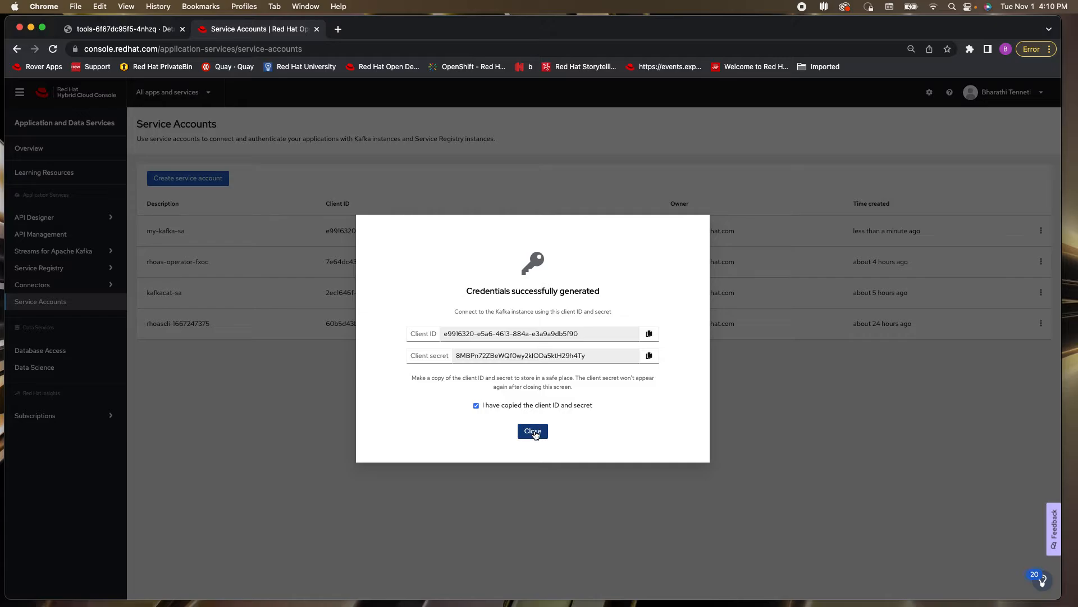
pyautogui.click(534, 431)
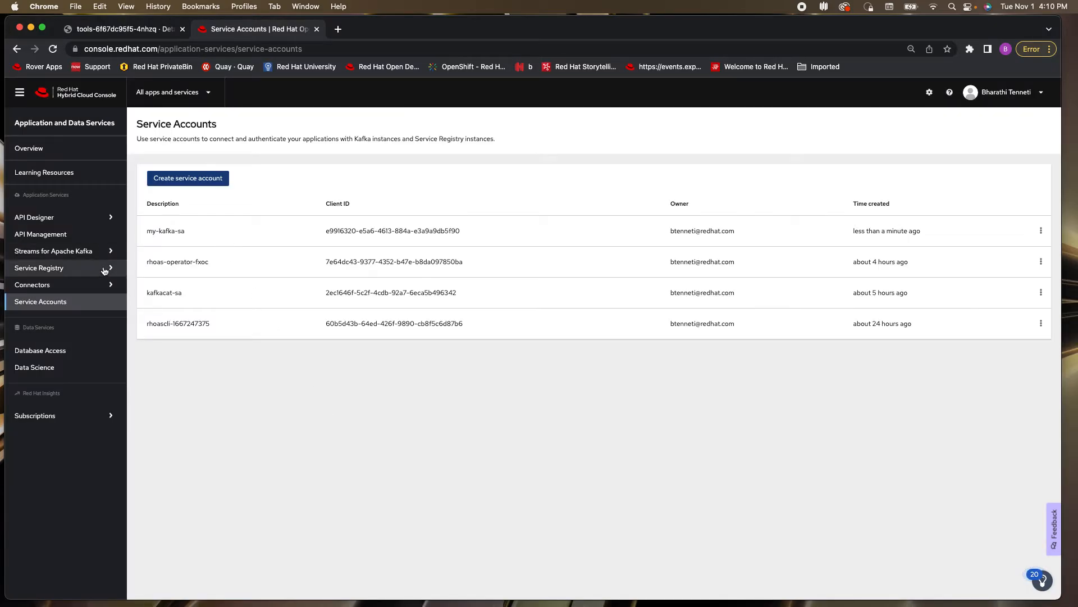
# Open access management for the mykafka instance and select the my-kafka-sa service account
pyautogui.click(39, 252)
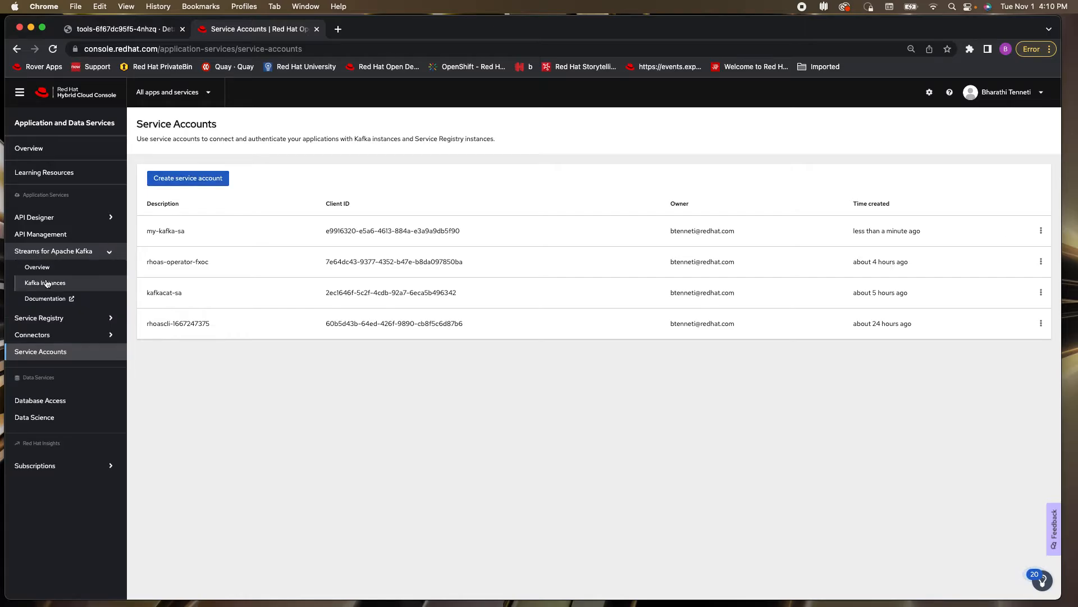
pyautogui.click(46, 283)
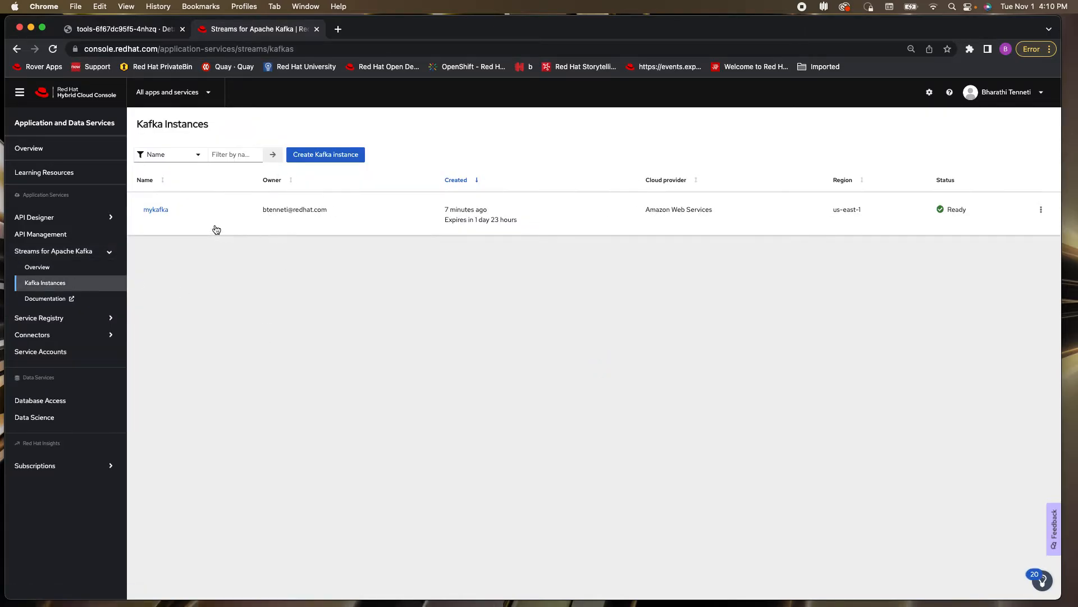
pyautogui.click(167, 210)
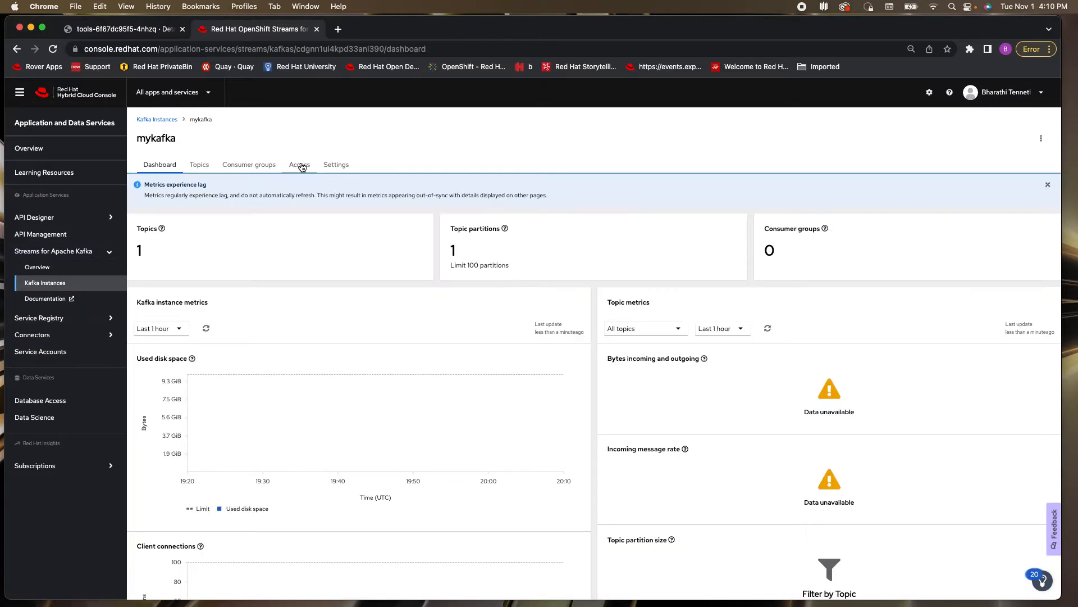
pyautogui.click(300, 165)
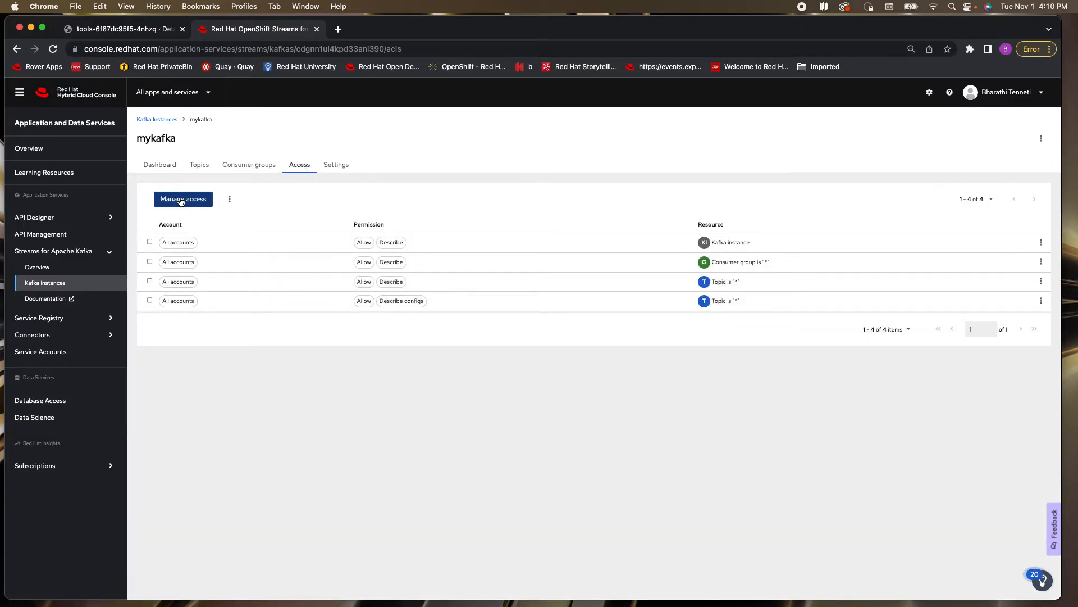
pyautogui.click(177, 199)
pyautogui.click(463, 175)
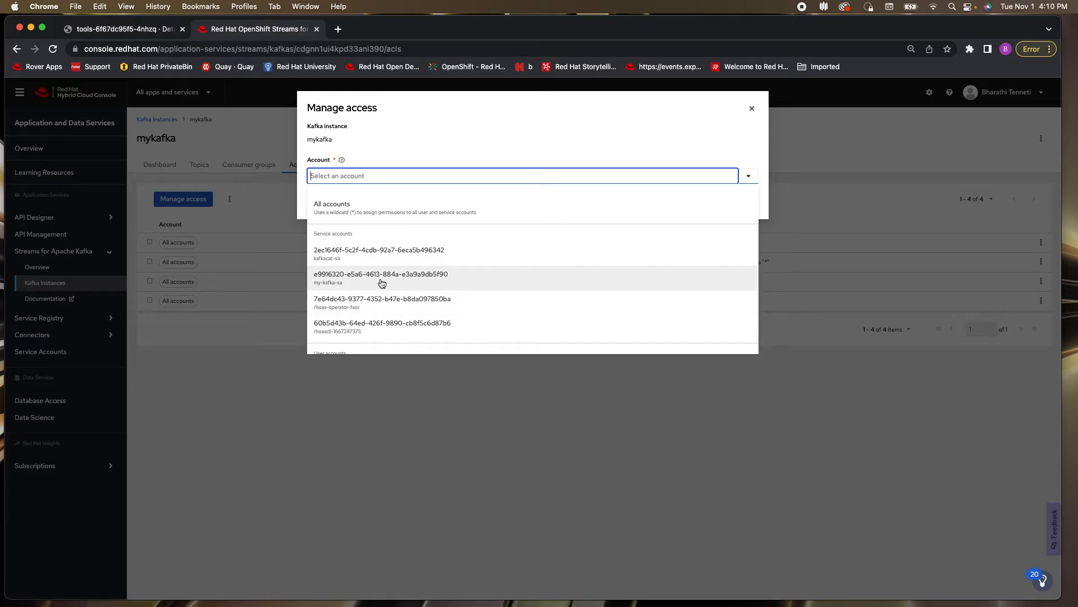
pyautogui.click(356, 280)
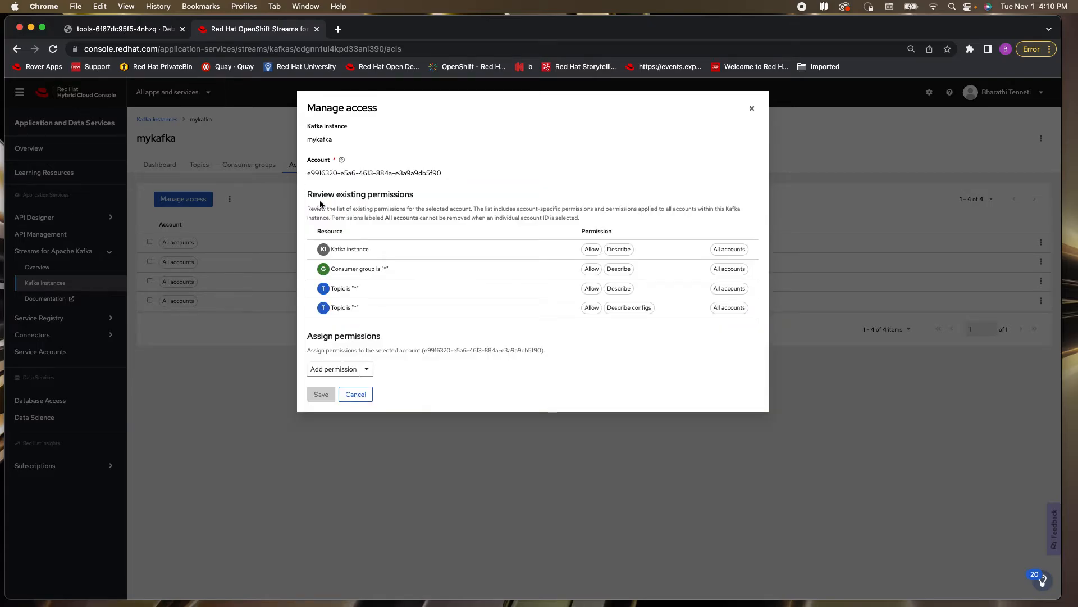
# Add a Consume from a topic permission with both the topic and the consumer group matched as Is "*"
pyautogui.click(369, 370)
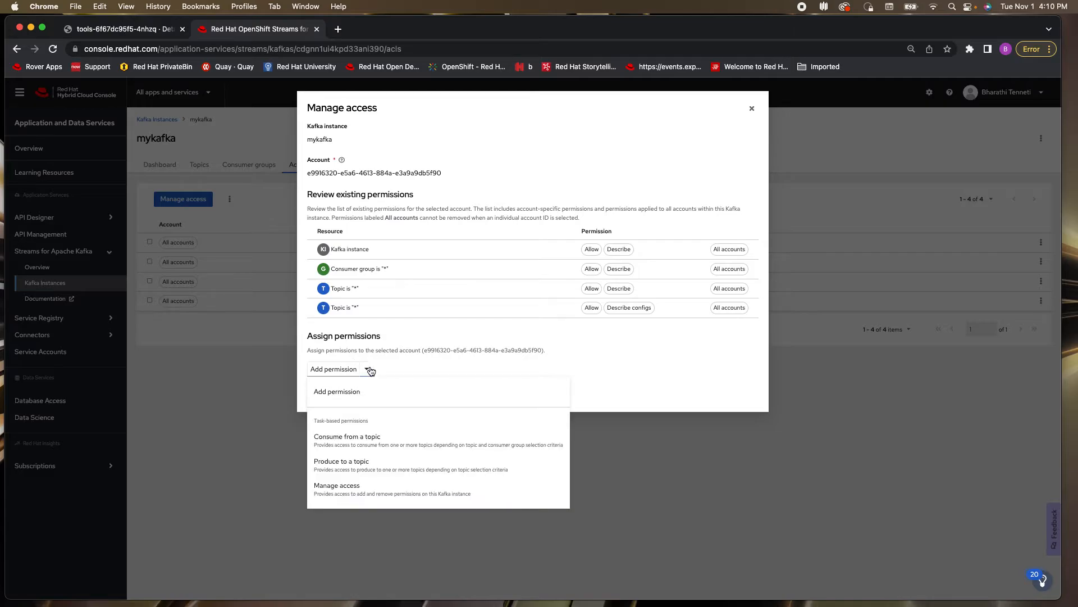
pyautogui.click(371, 441)
pyautogui.click(449, 421)
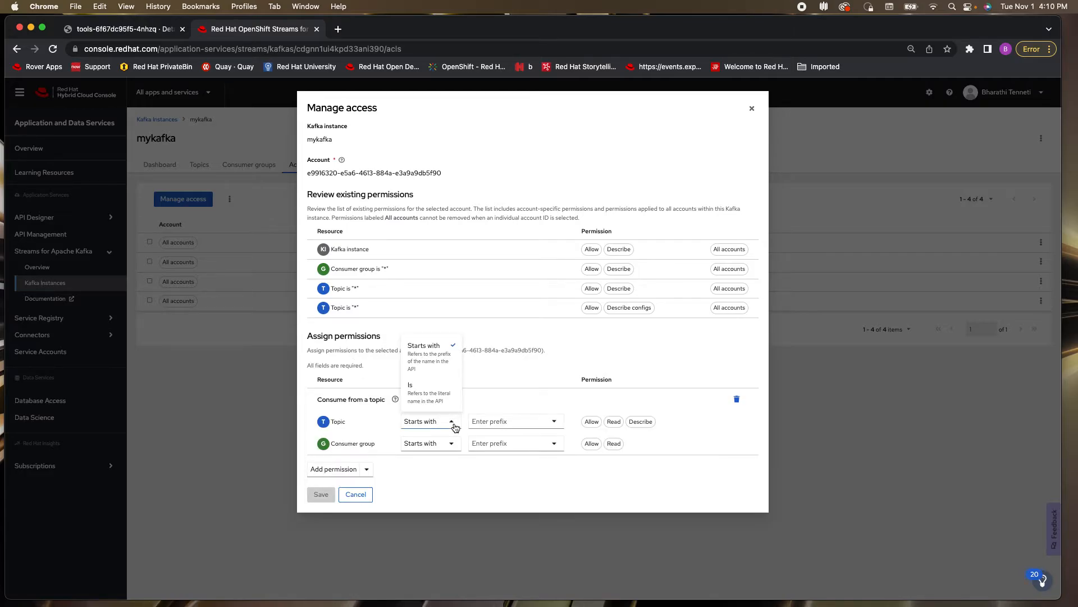
pyautogui.click(436, 396)
pyautogui.click(496, 418)
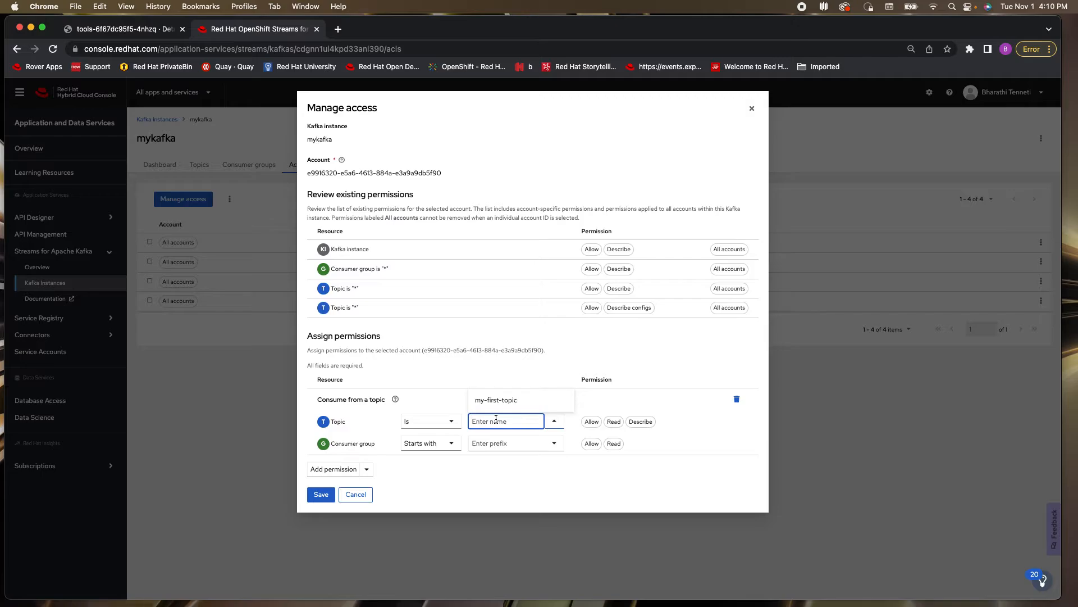
pyautogui.write('*')
pyautogui.click(452, 443)
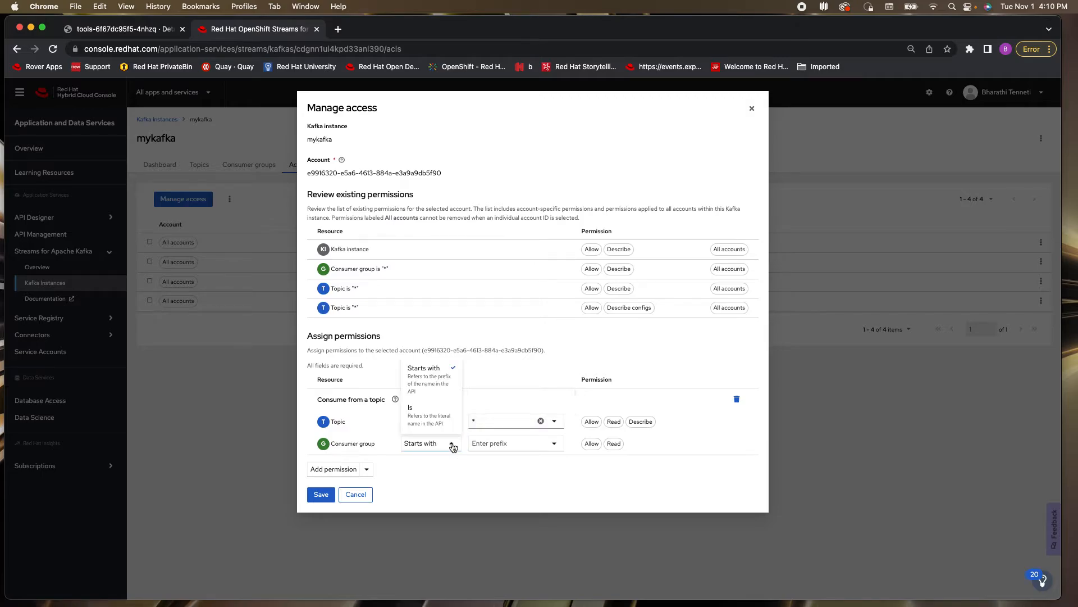
pyautogui.click(439, 423)
pyautogui.click(508, 443)
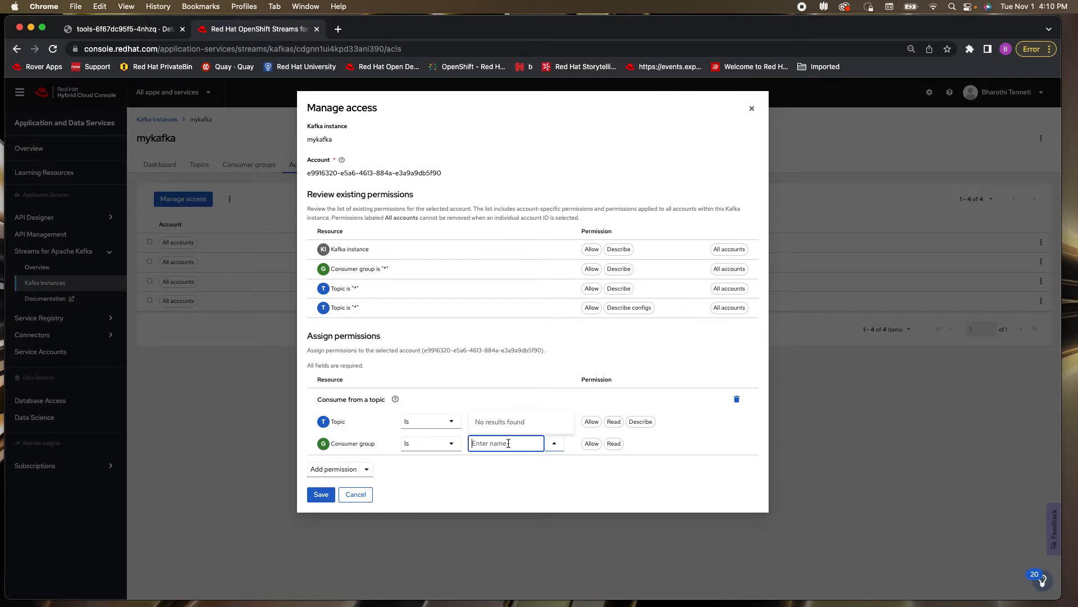
pyautogui.write('*')
pyautogui.click(501, 471)
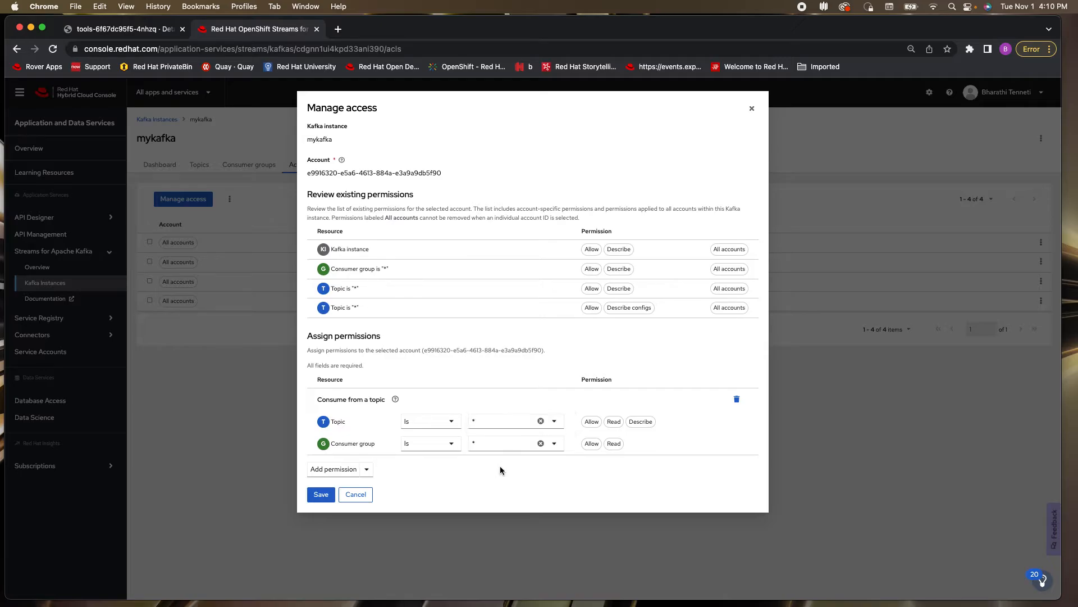
# Add a Produce to a topic permission with the topic matched as Is "*" and save the access settings
pyautogui.click(366, 470)
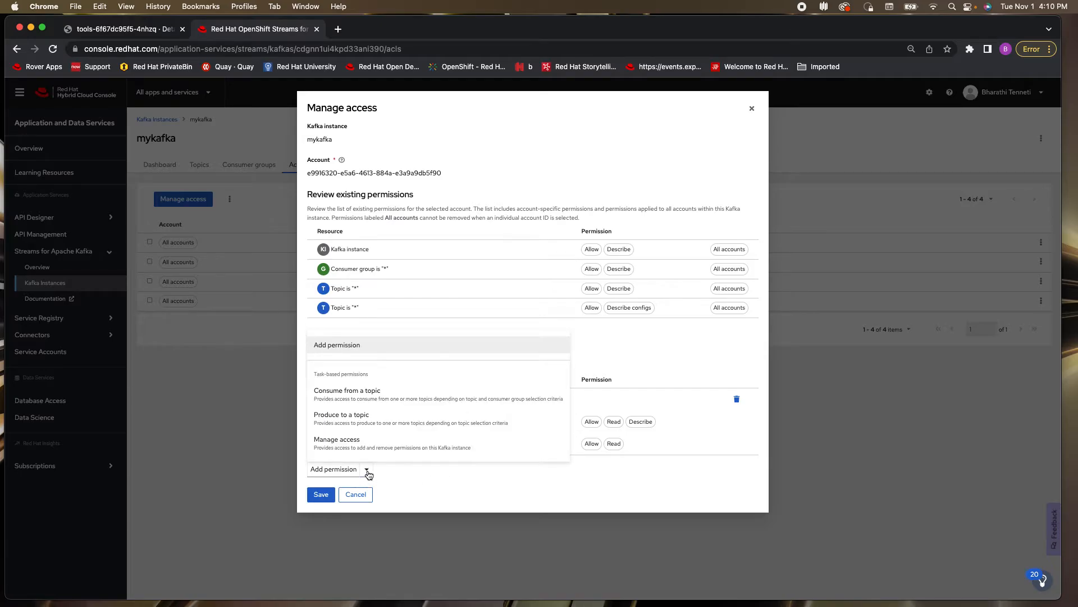
pyautogui.click(360, 422)
pyautogui.click(446, 489)
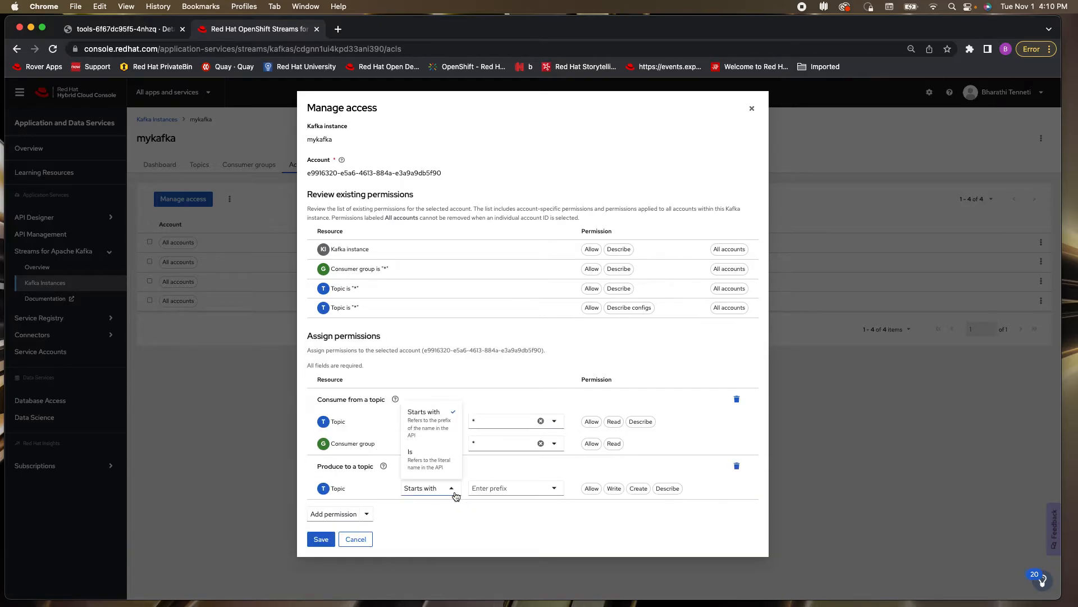
pyautogui.click(433, 459)
pyautogui.click(503, 490)
pyautogui.write('*')
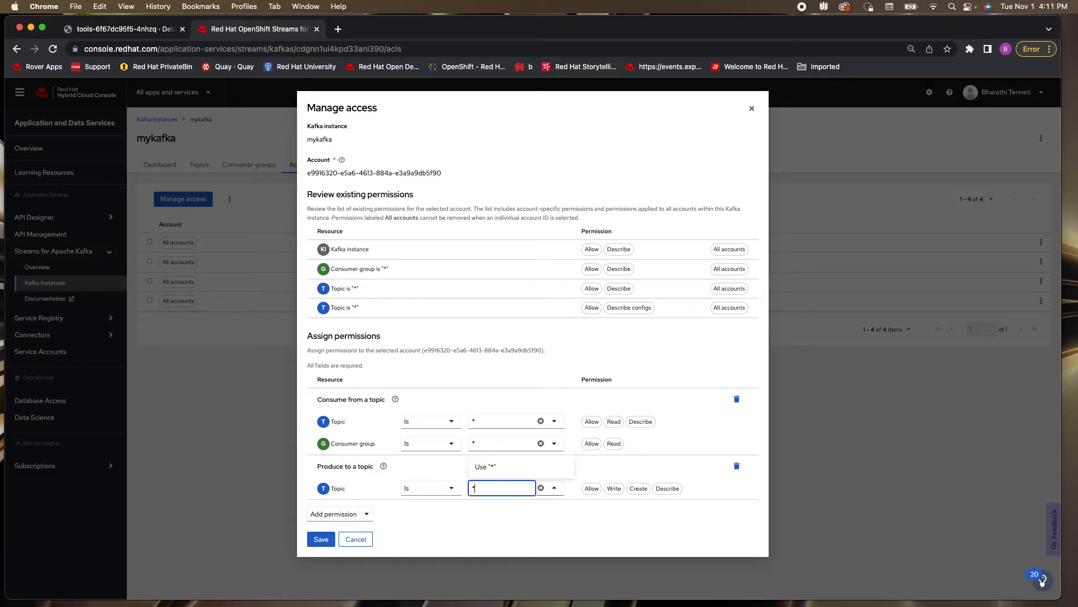
pyautogui.press('Return')
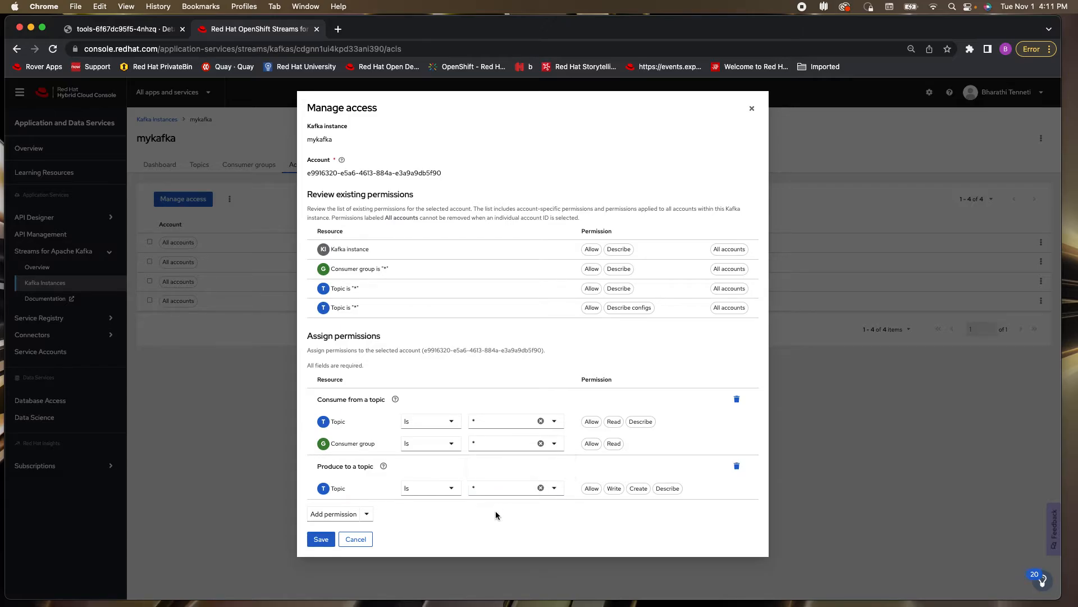
pyautogui.click(323, 540)
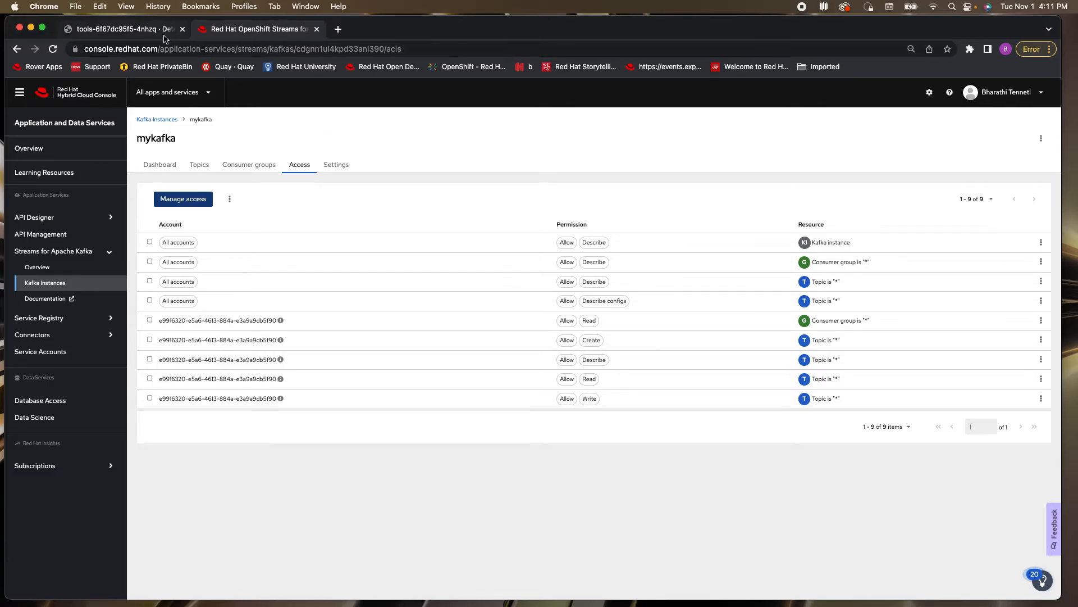
# Open the connection details of the mykafka instance and copy its bootstrap server address
pyautogui.click(123, 31)
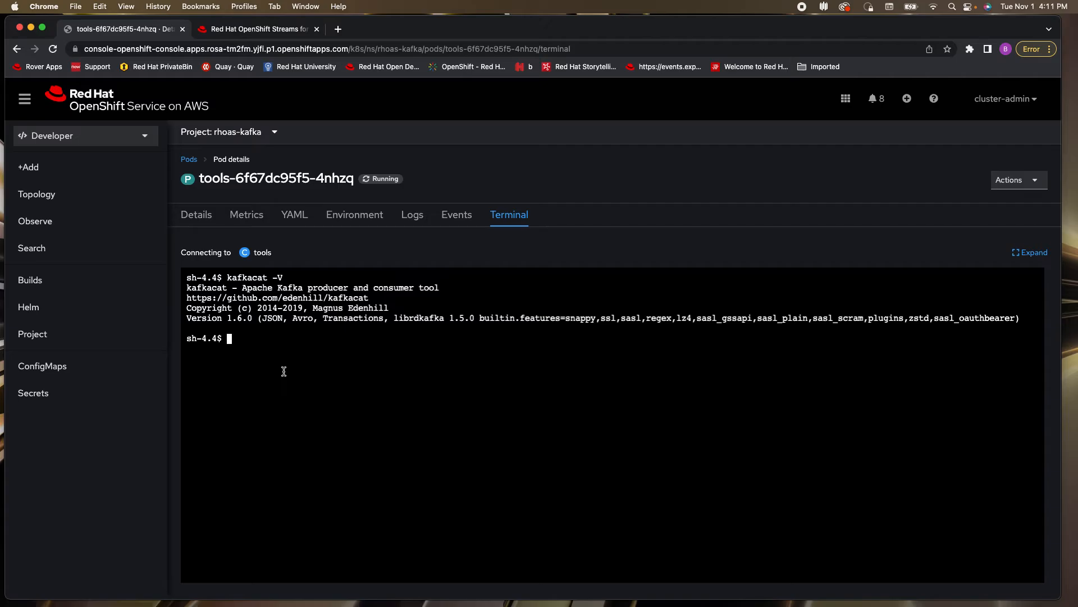
pyautogui.click(252, 29)
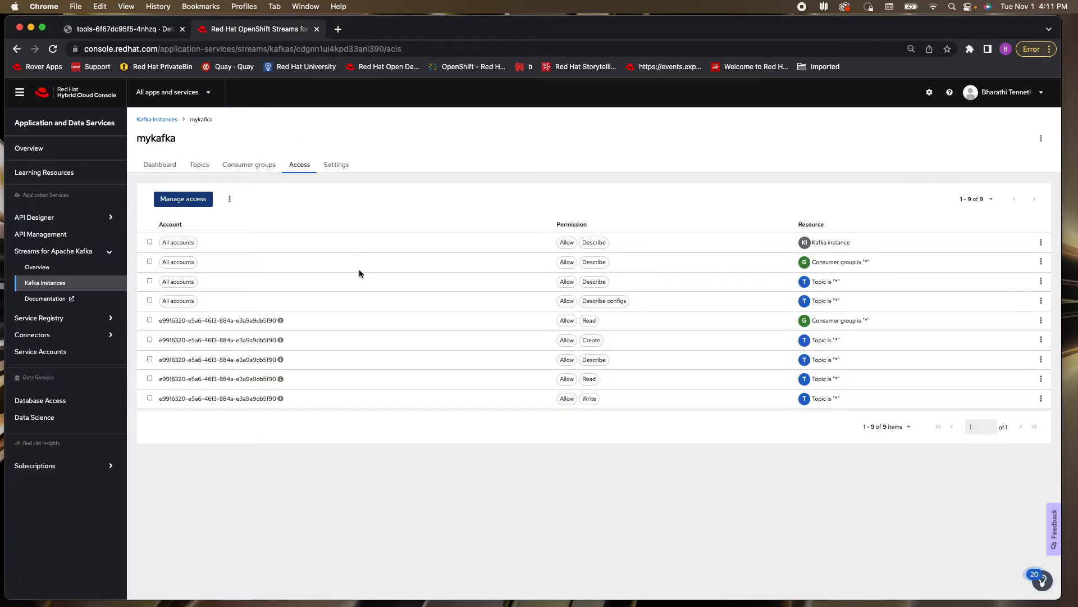
pyautogui.click(31, 284)
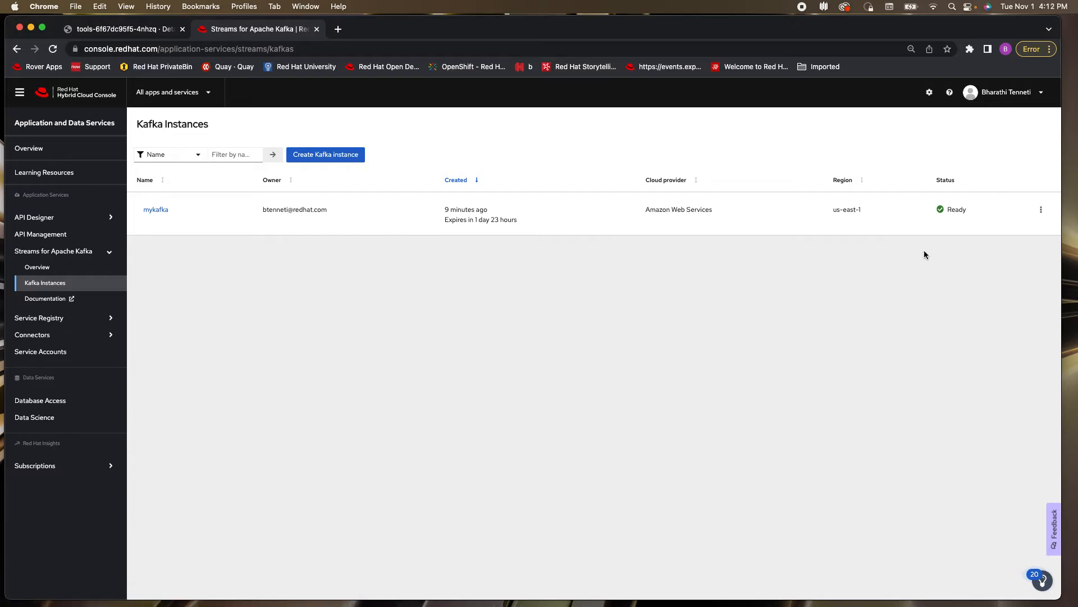
pyautogui.click(1041, 213)
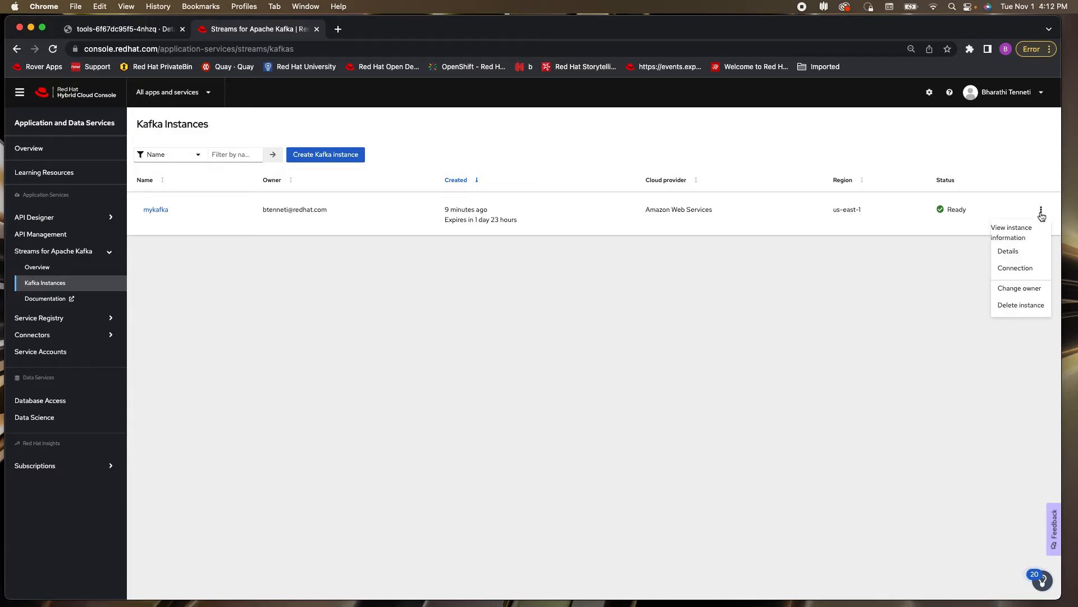
pyautogui.click(1007, 269)
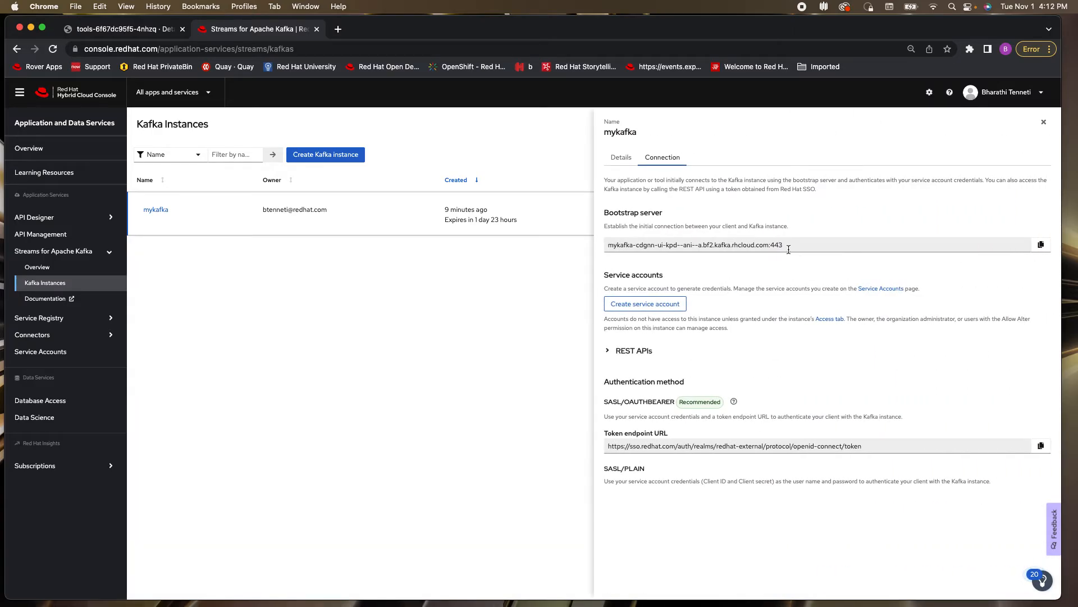
pyautogui.click(1041, 246)
# In the tools pod terminal, export BOOTSTRAP_SERVER with the copied address mykafka-cdgnn-ui-kpd--ani--a.bf2.kafka.rhcloud.com:443
pyautogui.click(122, 30)
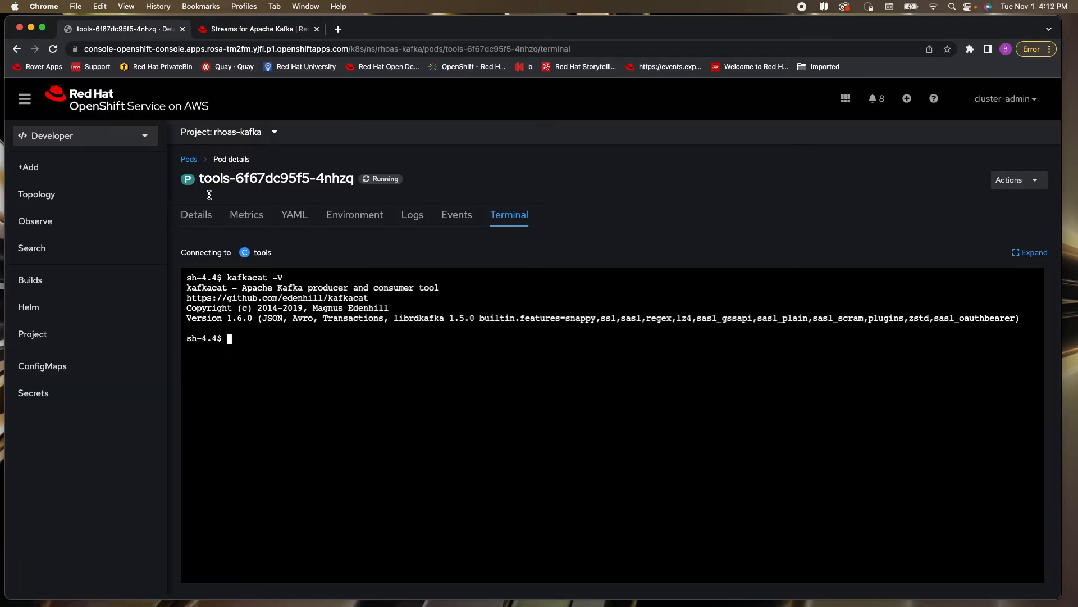
pyautogui.click(313, 343)
pyautogui.write('export BOOTSTRAP_SERVER')
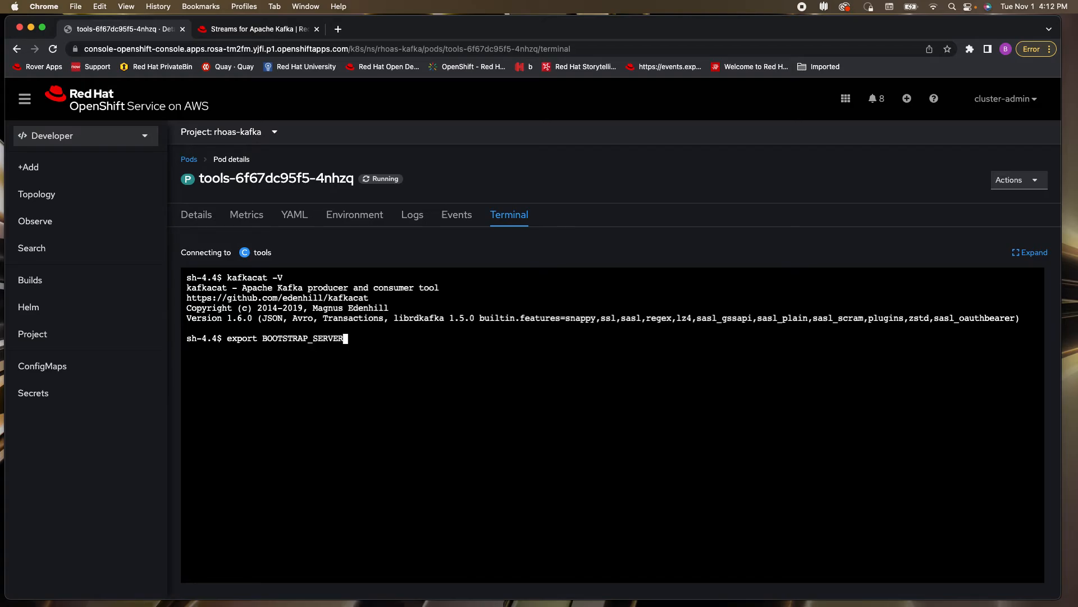
pyautogui.write('=')
pyautogui.press('super+v')
pyautogui.press('Return')
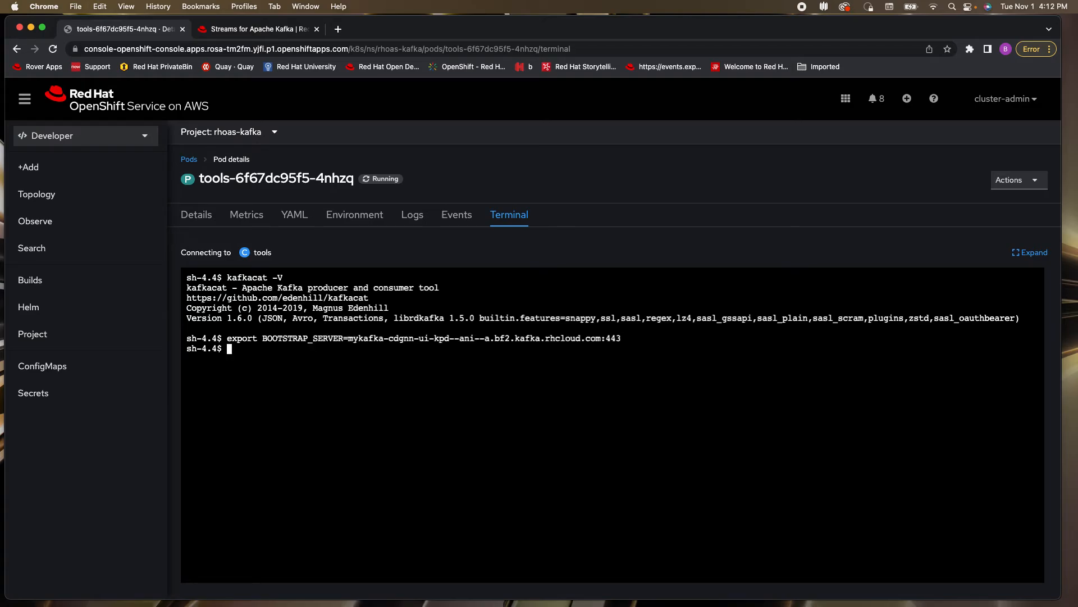
# Export the USER variable in the terminal with the service account's saved client ID
pyautogui.write('export USER=')
pyautogui.press('super+Tab')
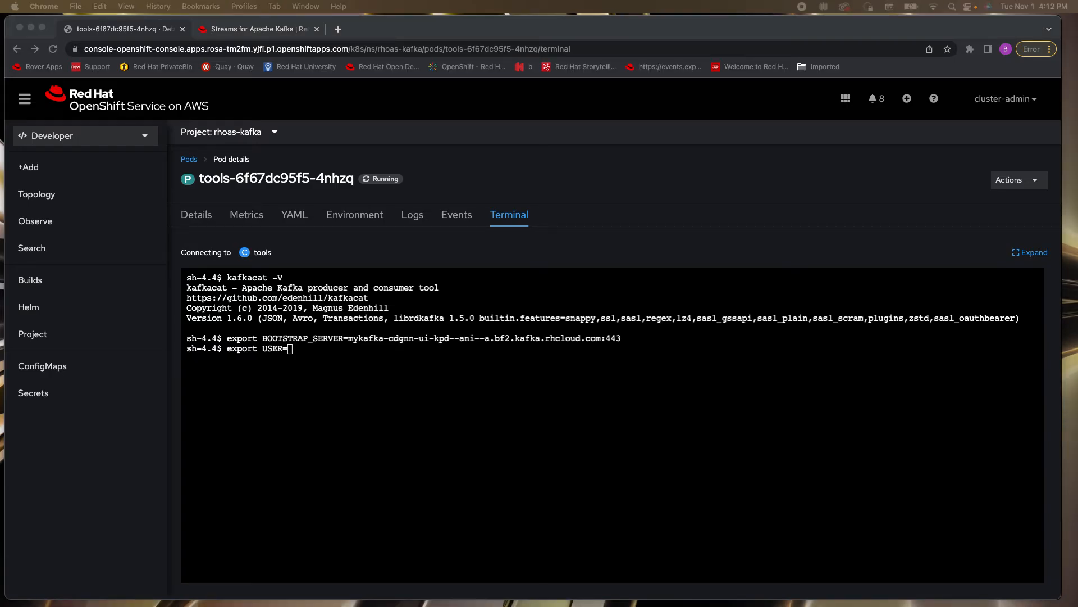
pyautogui.click(321, 354)
pyautogui.press('super+v')
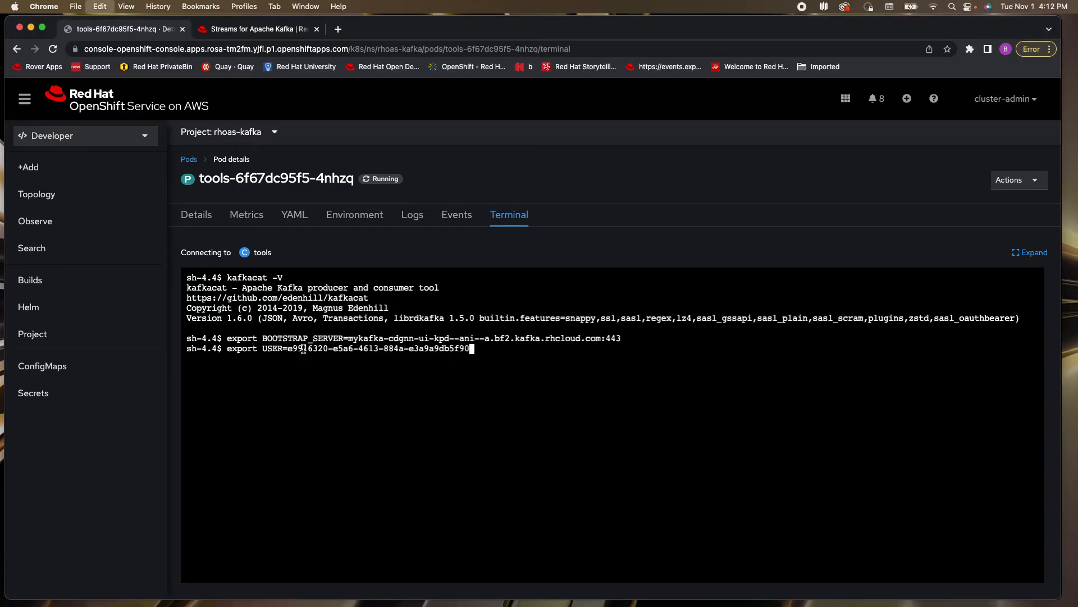
pyautogui.press('Return')
# Export the PASSWORD variable in the terminal with the service account's saved client secret
pyautogui.write('exp')
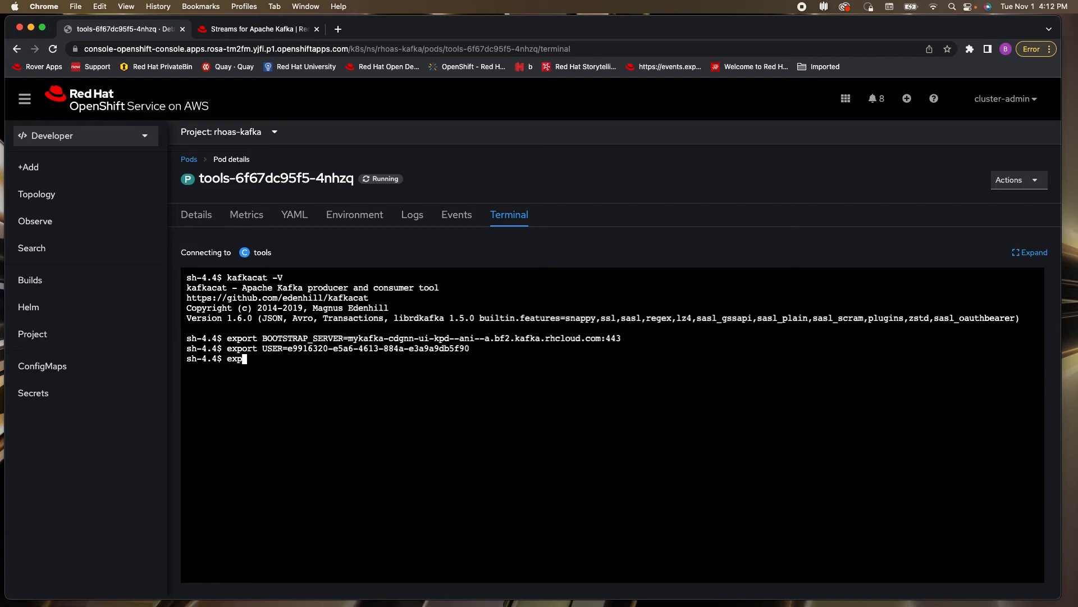
pyautogui.write('ort PASSWORD=')
pyautogui.press('super+Tab')
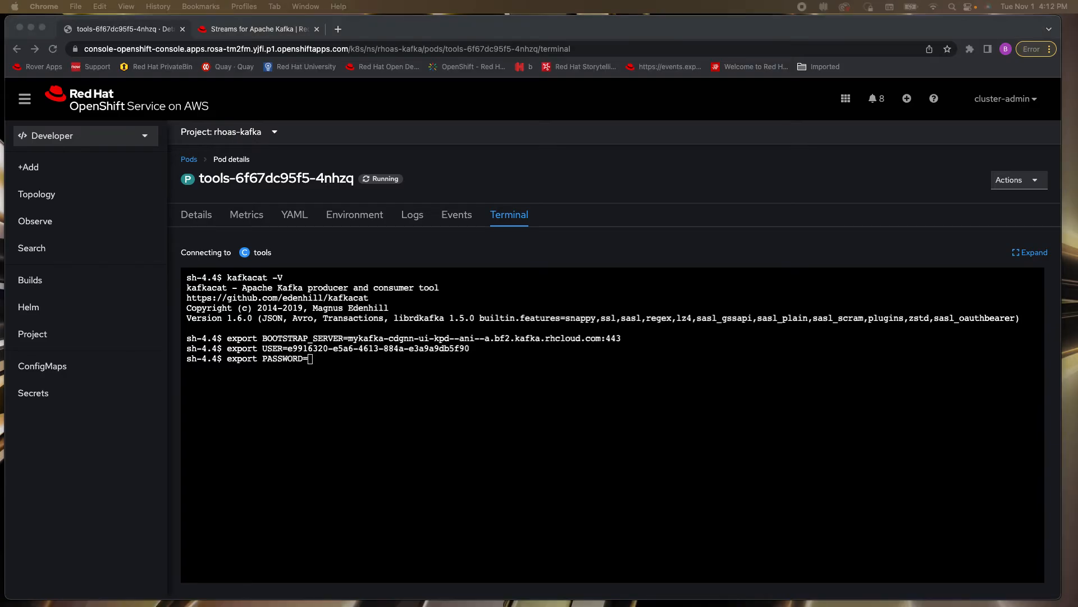
pyautogui.click(330, 356)
pyautogui.press('super+v')
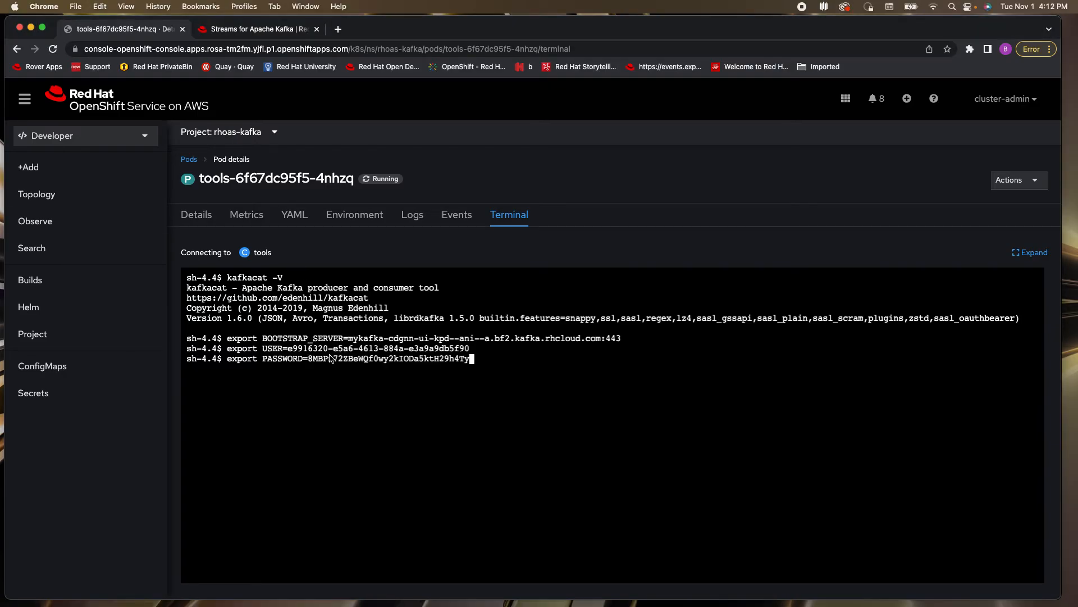
pyautogui.press('Return')
pyautogui.press('Return')
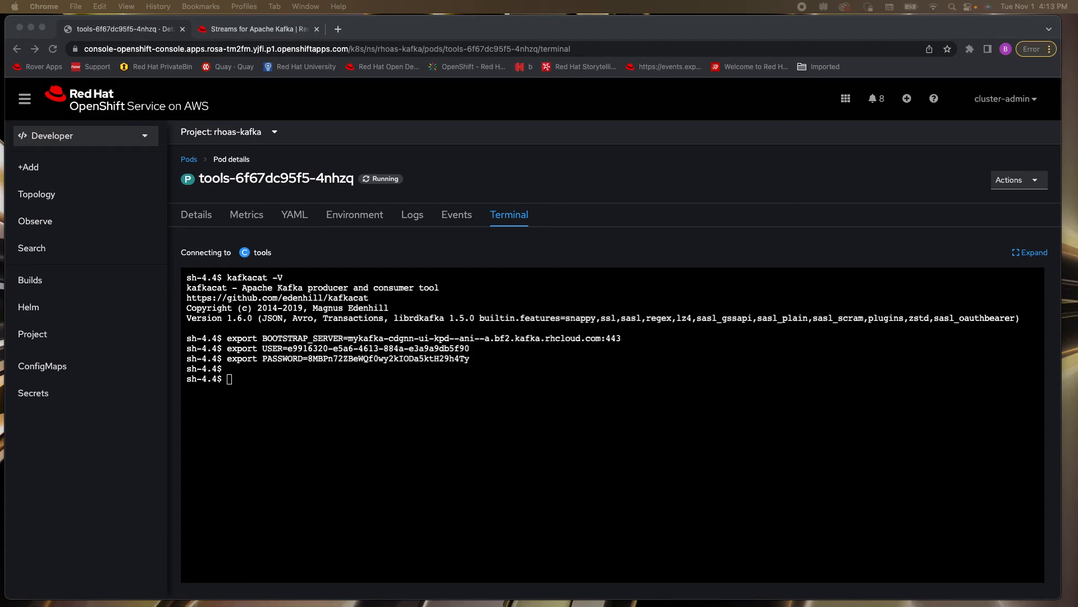
# Start kafkacat in producer mode (-P) for my-first-topic with "$BOOTSTRAP_SERVER", SASL_SSL, the PLAIN mechanism and the "$USER" and "$PASSWORD" variables
pyautogui.click(275, 396)
pyautogui.write('k')
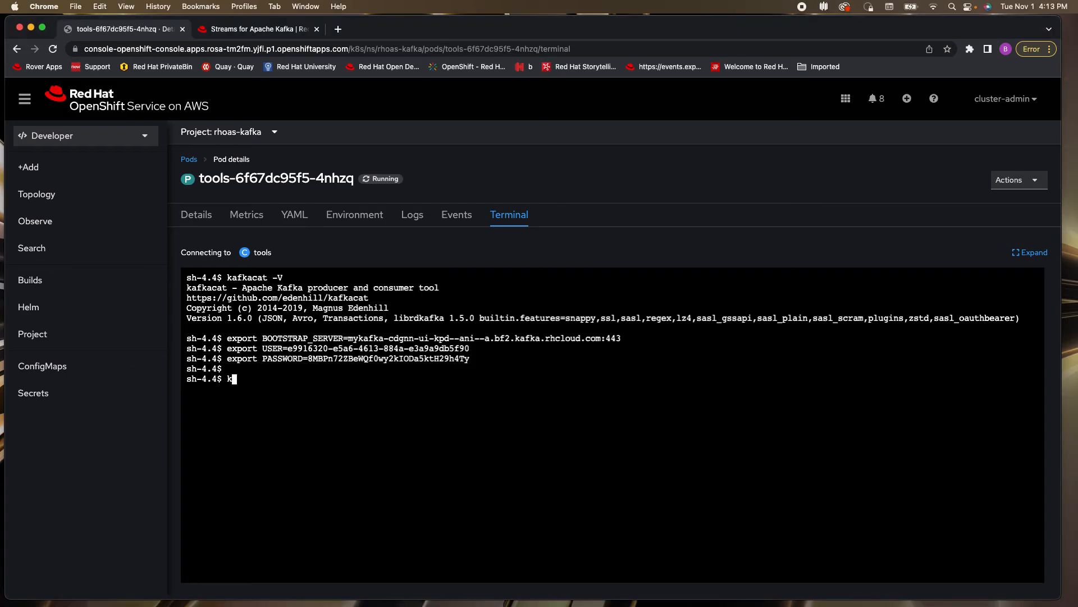
pyautogui.write('afkacat -t my-first-topic')
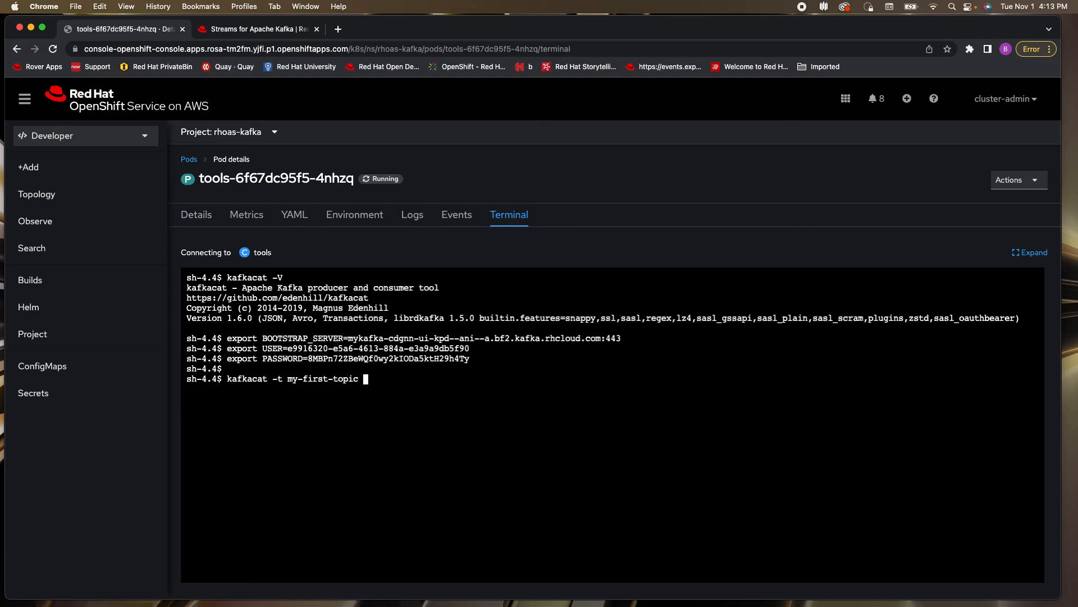
pyautogui.press('super+Tab')
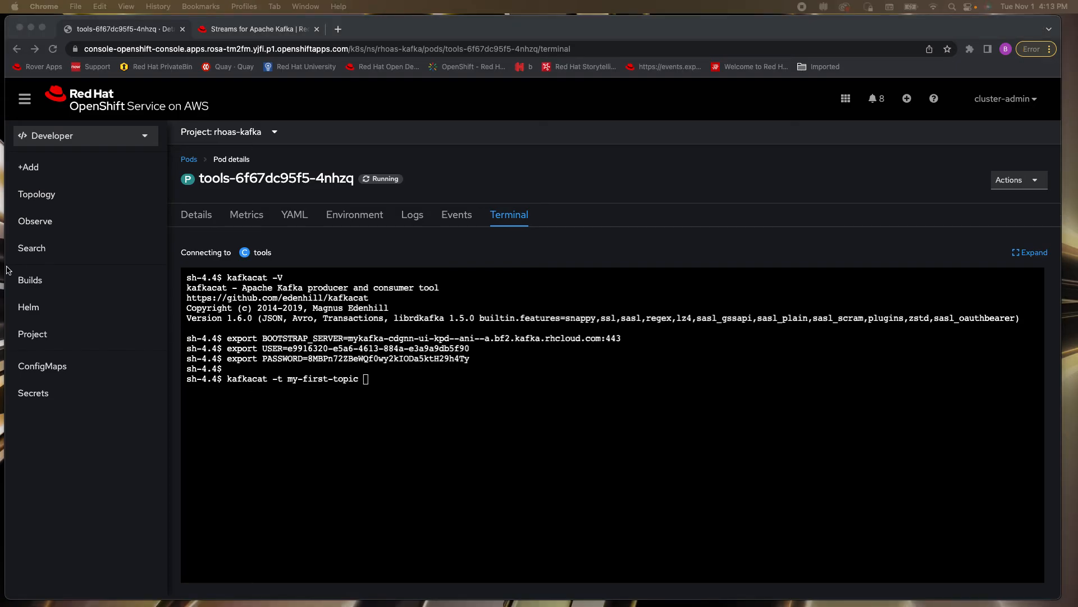
pyautogui.click(378, 378)
pyautogui.press('super+v')
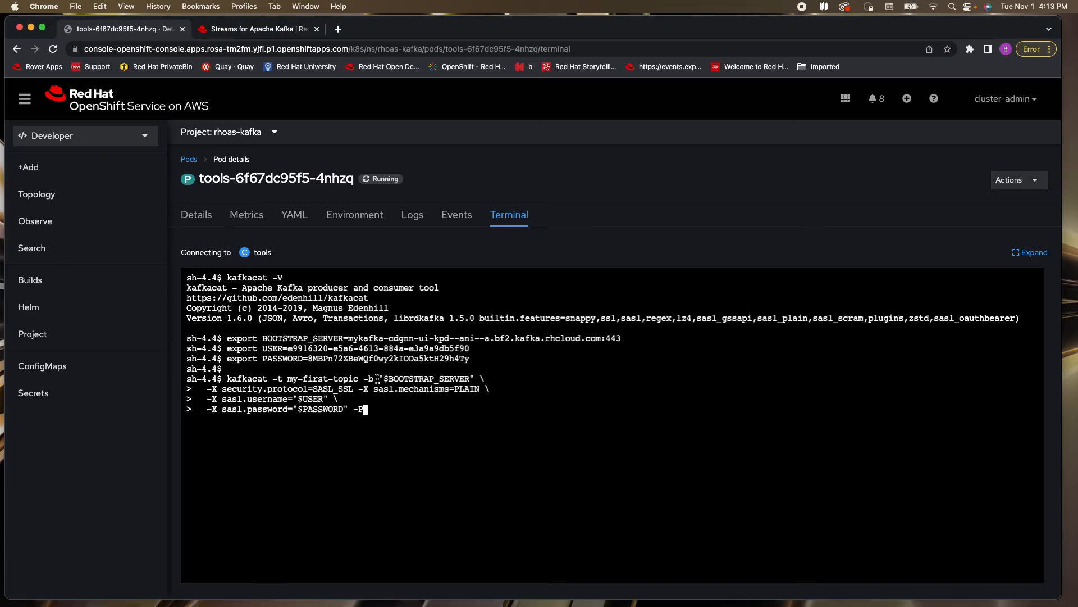
pyautogui.press('Return')
# Produce three messages to the topic, one per line: First, Second and Third
pyautogui.write('First')
pyautogui.press('Return')
pyautogui.write('Second')
pyautogui.press('Return')
pyautogui.write('Thirs')
pyautogui.press('BackSpace')
pyautogui.write('d')
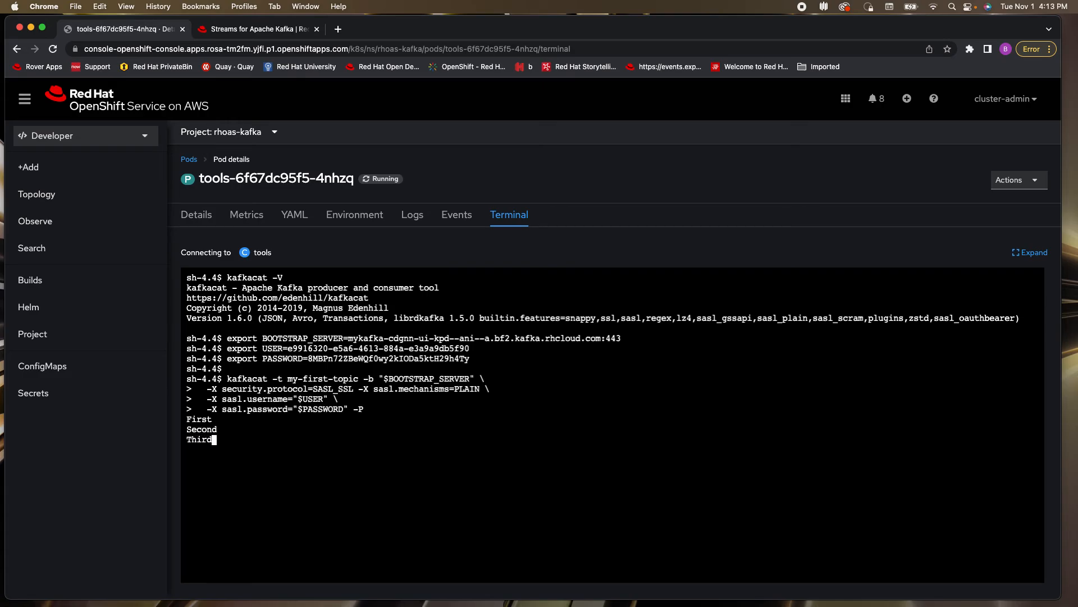
pyautogui.press('Return')
# In the Streams for Apache Kafka console, open the messages of my-first-topic in mykafka and check for new data
pyautogui.click(285, 31)
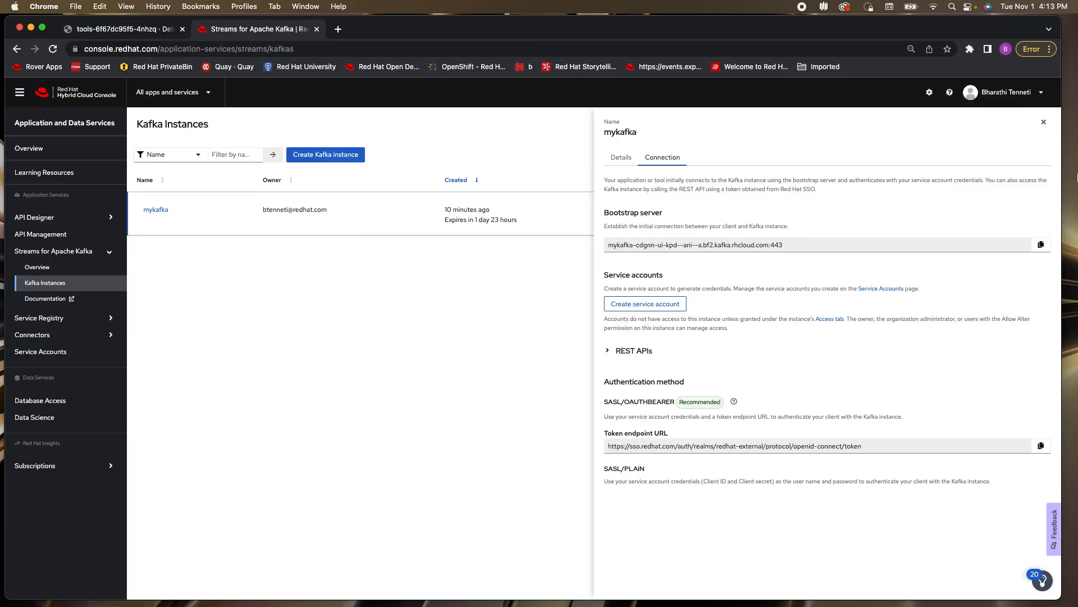
pyautogui.click(1044, 122)
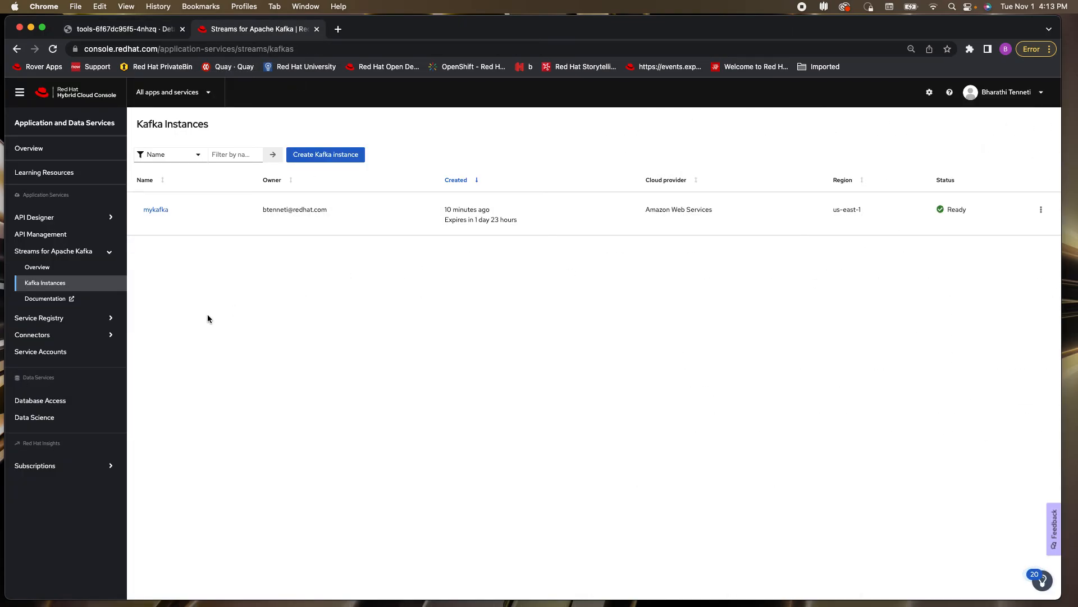
pyautogui.click(158, 210)
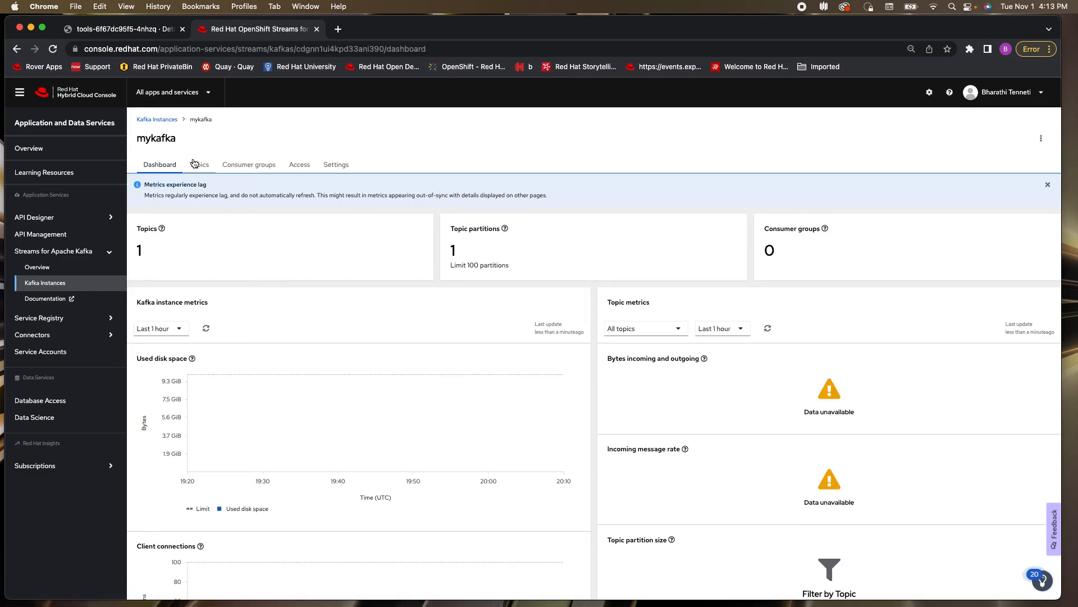
pyautogui.click(201, 166)
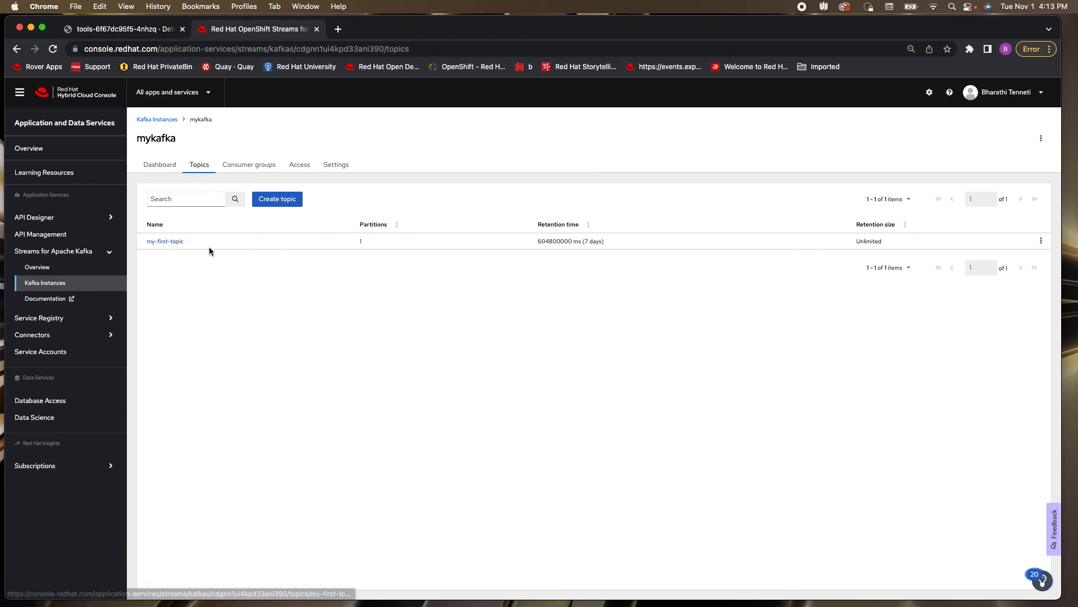
pyautogui.click(173, 243)
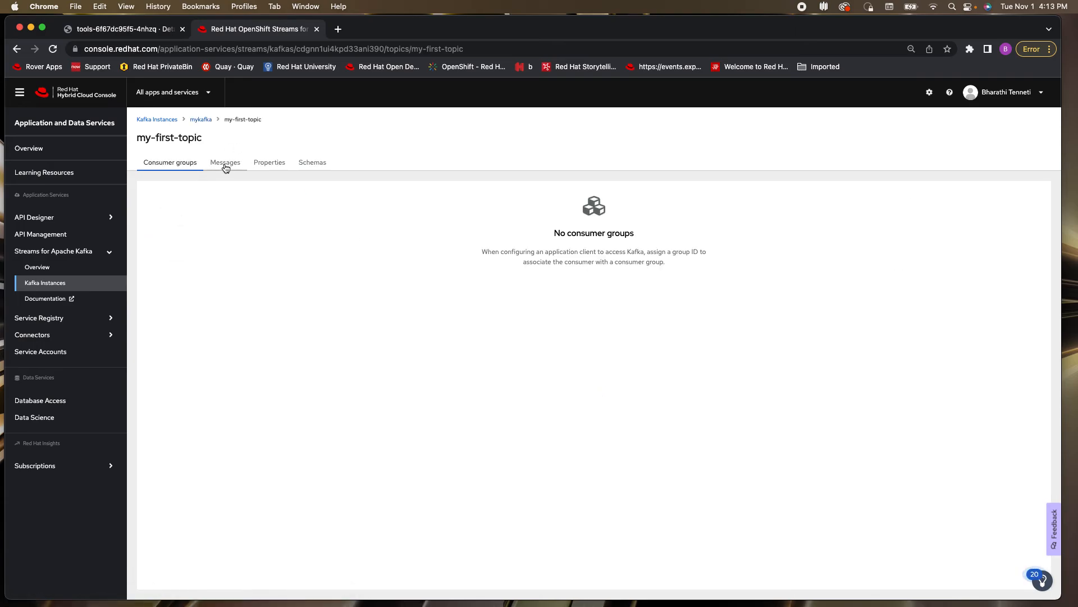
pyautogui.click(225, 163)
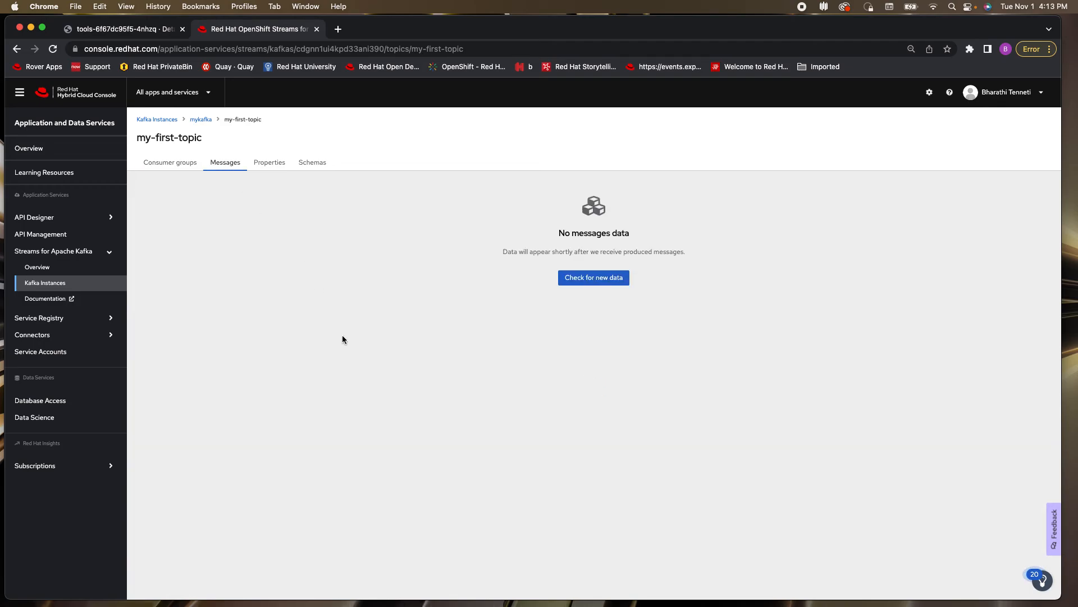
pyautogui.click(596, 278)
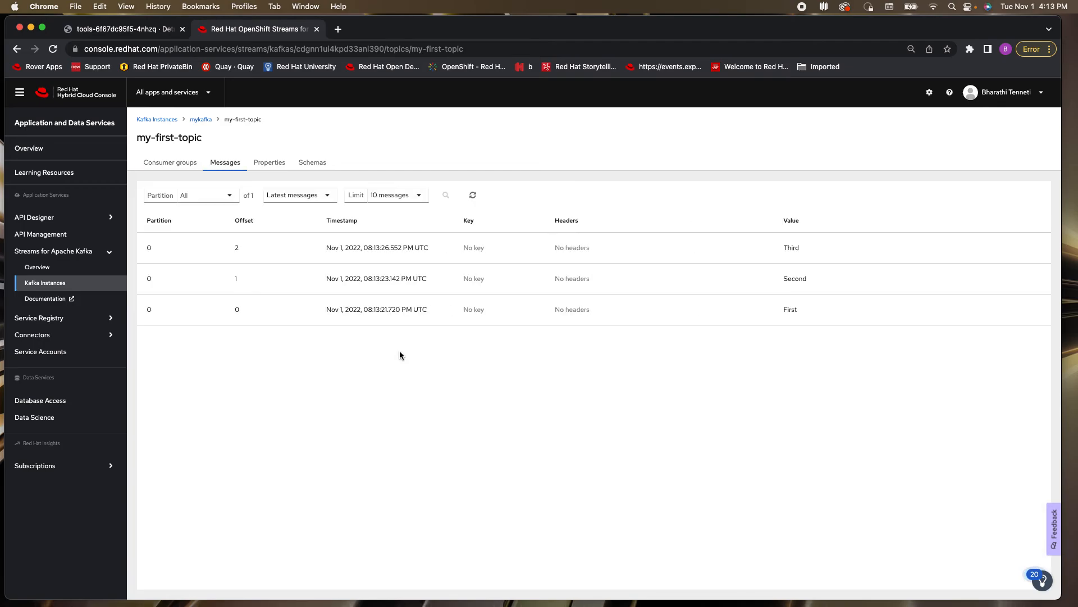